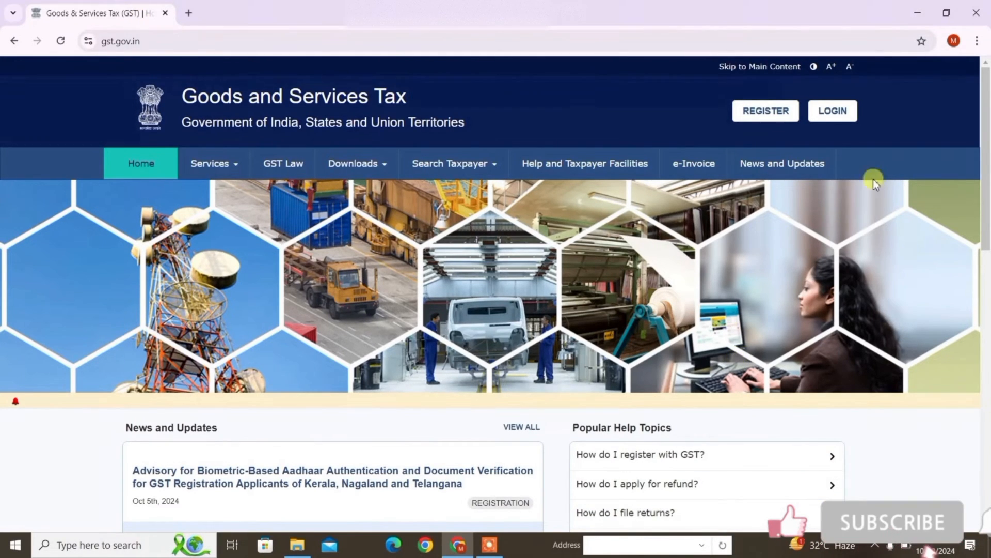
Start a new GST registration and set the applicant type to Taxpayer
{"action": "left_click", "coordinate": [758, 120]}
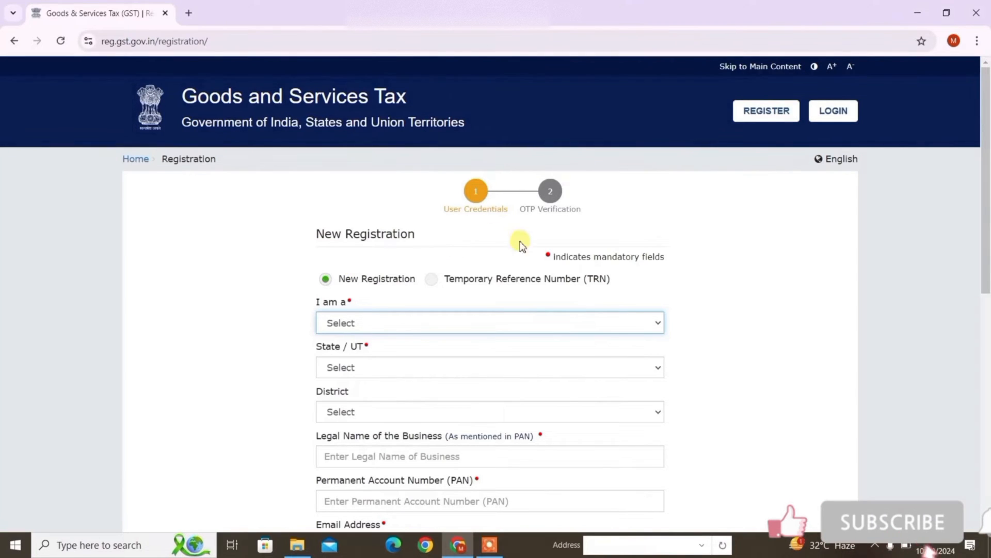
{"action": "left_click", "coordinate": [360, 326]}
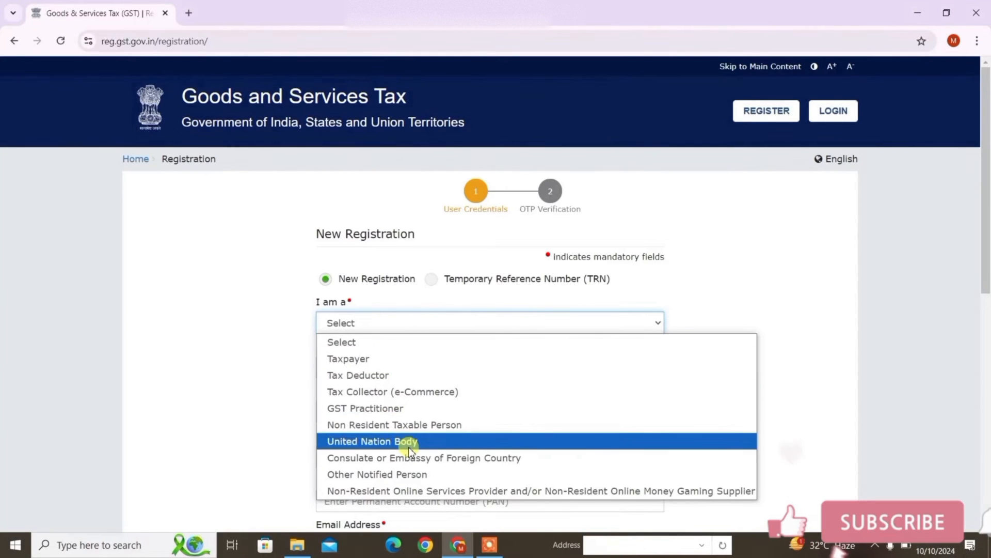
{"action": "left_click", "coordinate": [360, 362]}
Set both the State / UT and the District of the registration to Chandigarh
{"action": "scroll", "coordinate": [907, 299], "scroll_direction": "down", "scroll_amount": 2}
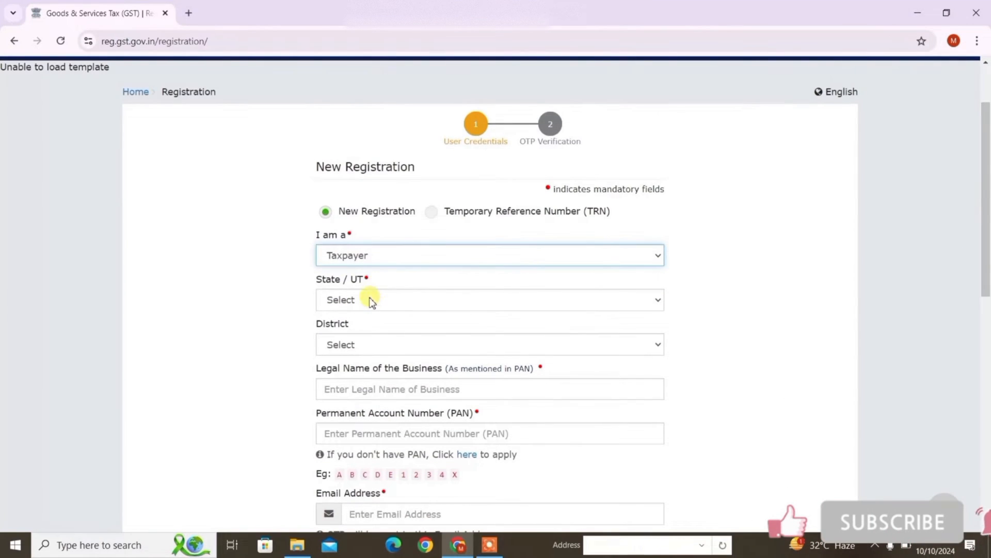
{"action": "left_click", "coordinate": [372, 301]}
{"action": "scroll", "coordinate": [386, 128], "scroll_direction": "down", "scroll_amount": 1}
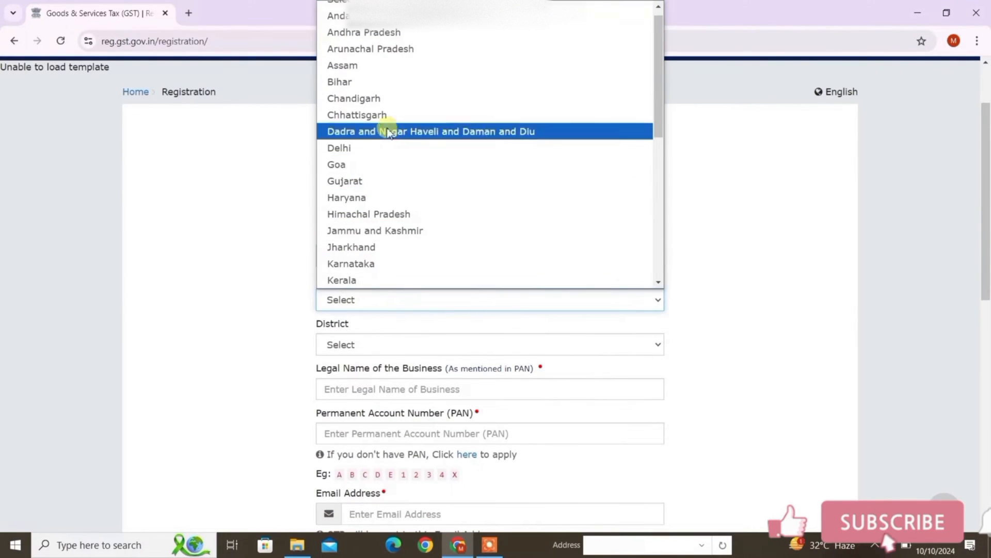
{"action": "left_click", "coordinate": [381, 99]}
{"action": "left_click", "coordinate": [365, 344]}
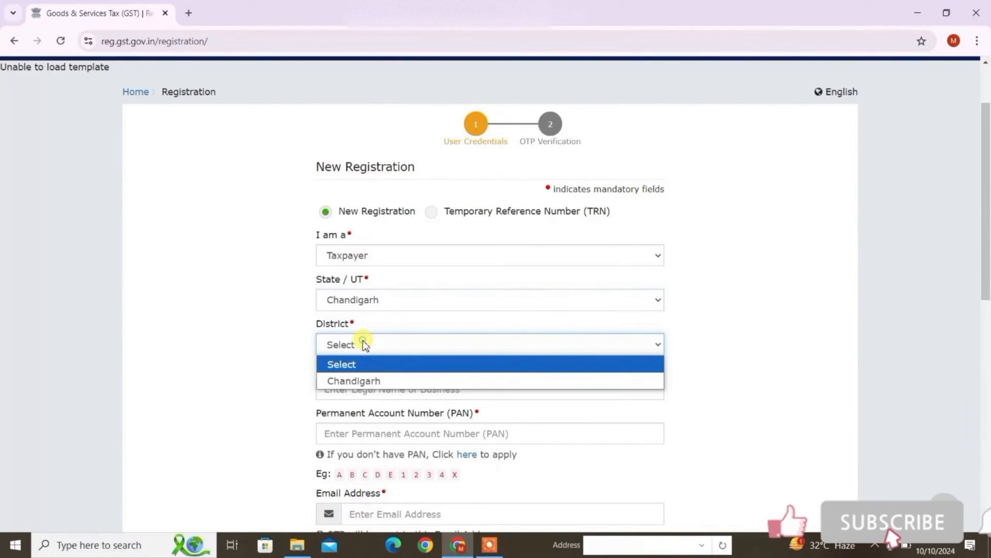
{"action": "left_click", "coordinate": [364, 382]}
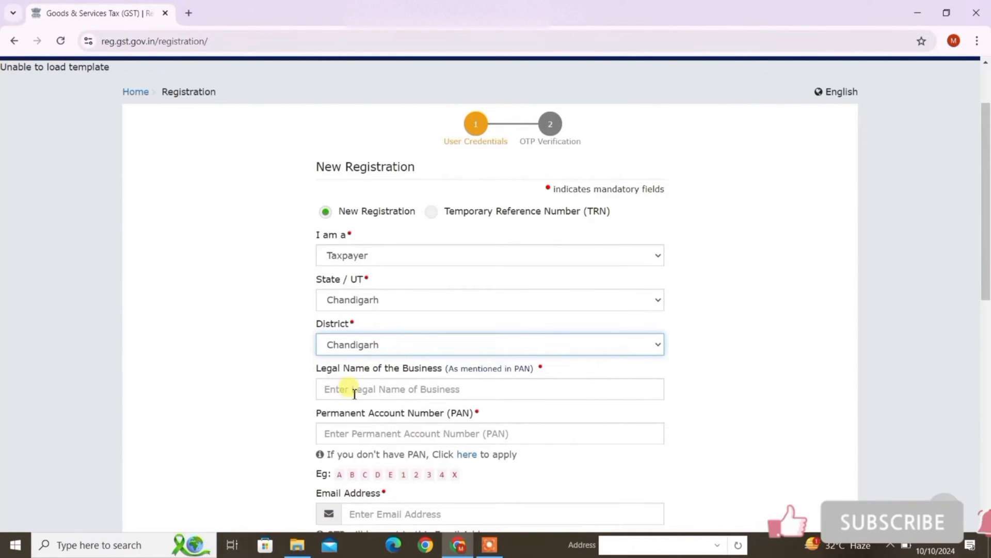
Fill in the legal business name, PAN, email address, mobile number and CAPTCHA characters, and submit the registration details
{"action": "left_click", "coordinate": [409, 386]}
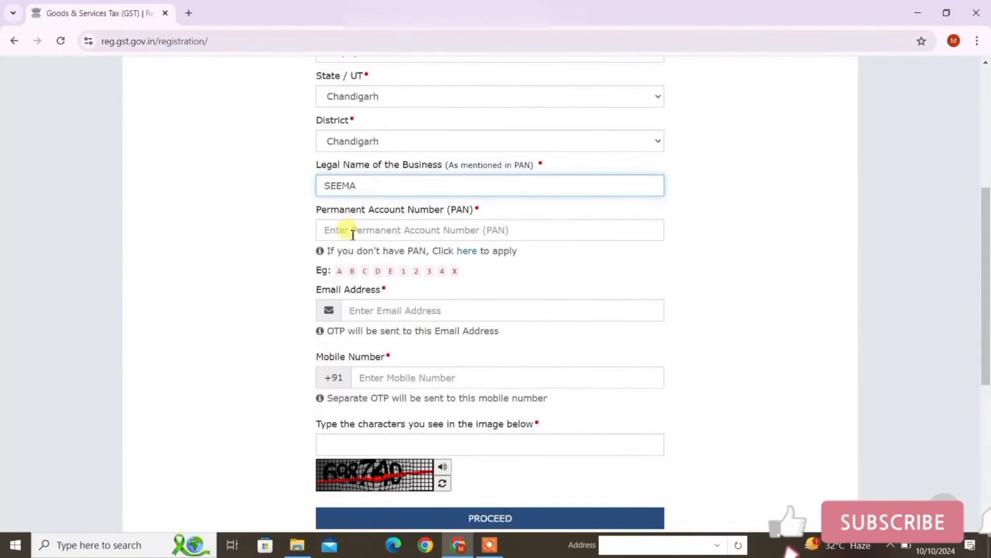
{"action": "left_click", "coordinate": [350, 221]}
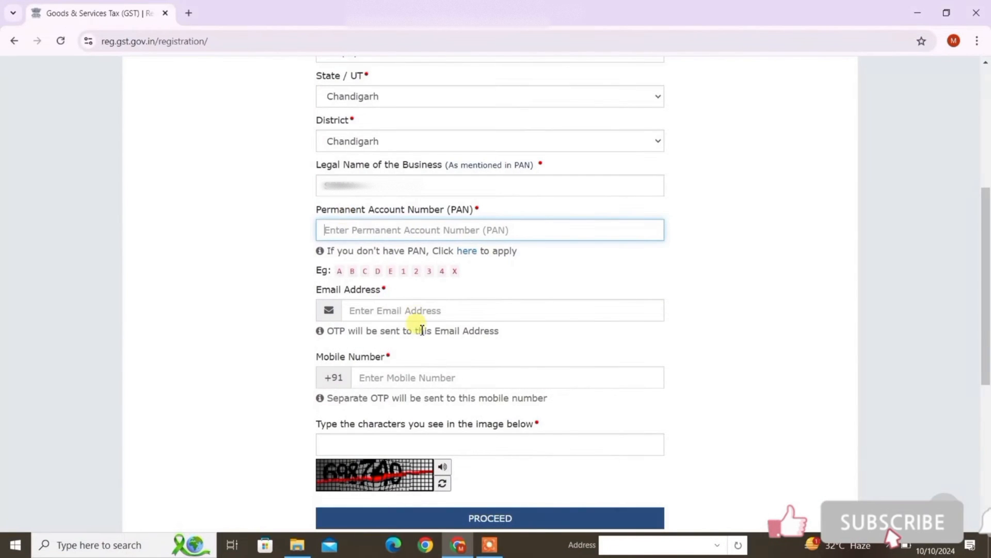
{"action": "left_click", "coordinate": [371, 307]}
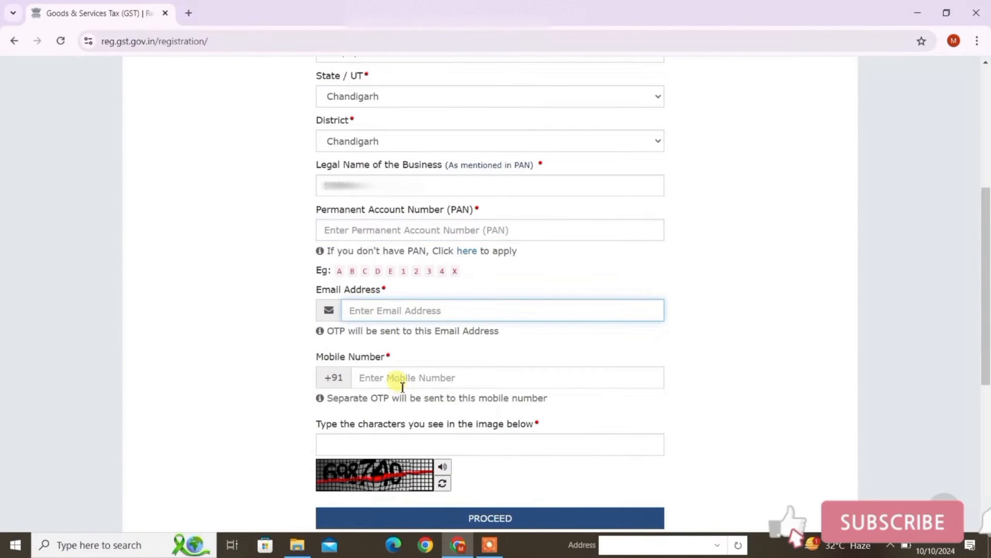
{"action": "left_click", "coordinate": [384, 378]}
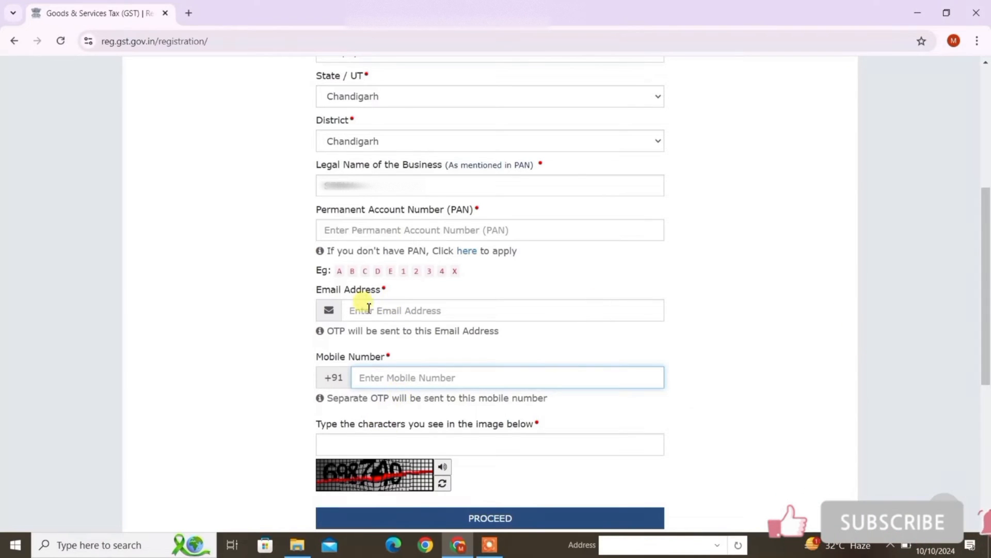
{"action": "scroll", "coordinate": [465, 336], "scroll_direction": "down", "scroll_amount": 1}
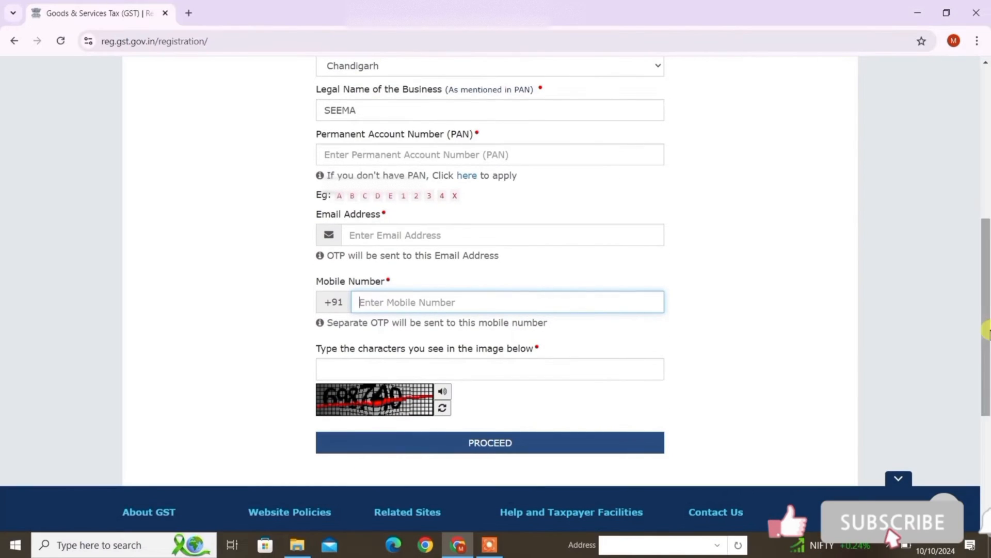
{"action": "left_click", "coordinate": [487, 444]}
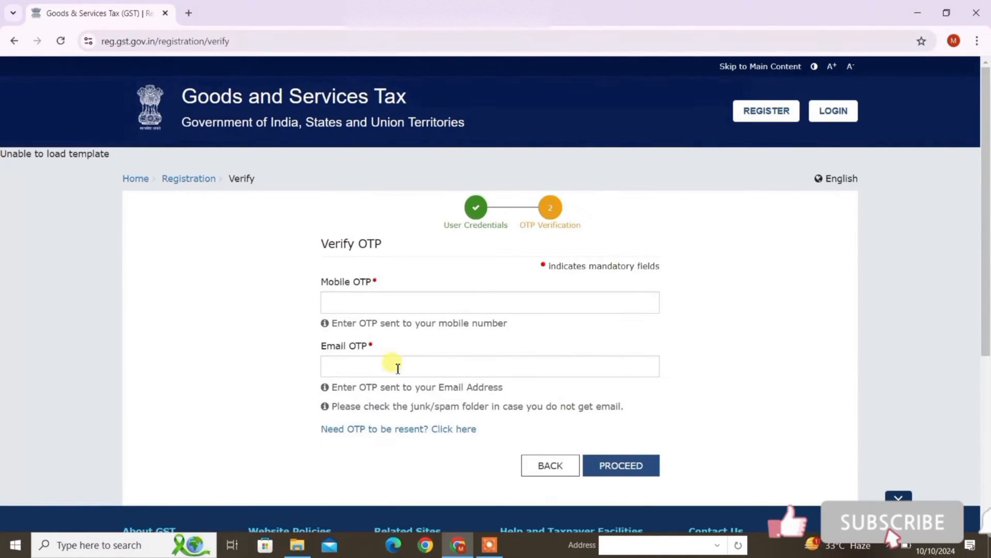
Enter the mobile OTP and the email OTP, and submit Part A of the registration
{"action": "left_click", "coordinate": [370, 300]}
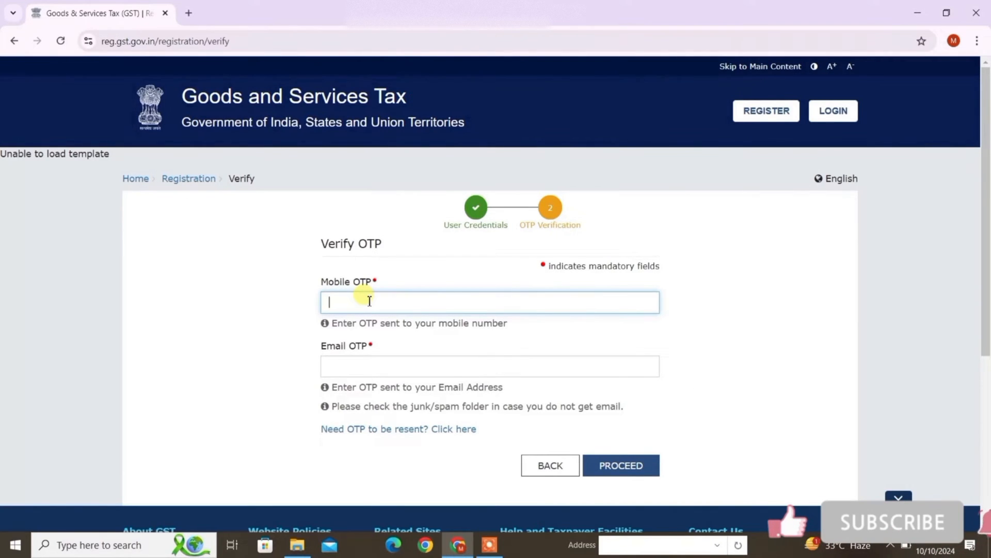
{"action": "left_click", "coordinate": [338, 364]}
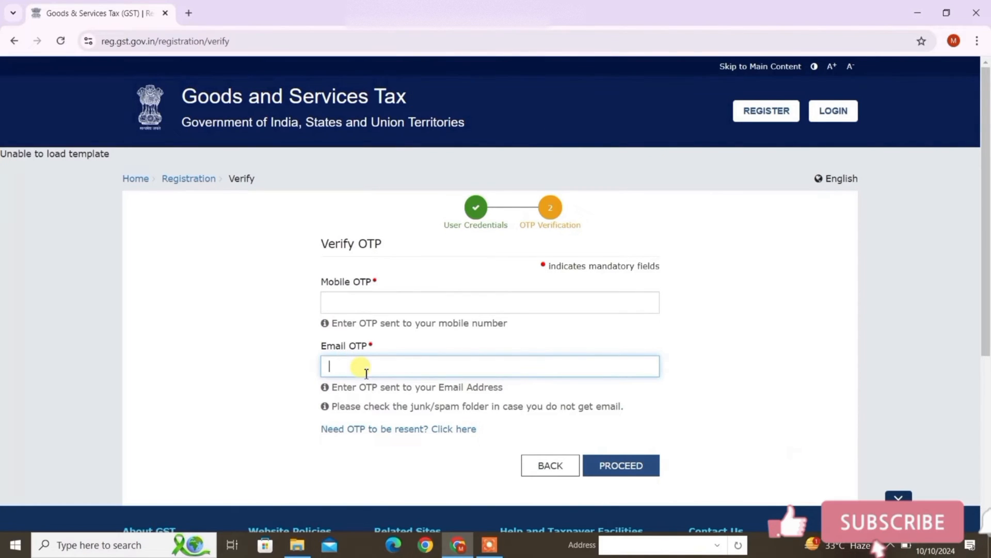
{"action": "left_click", "coordinate": [622, 465]}
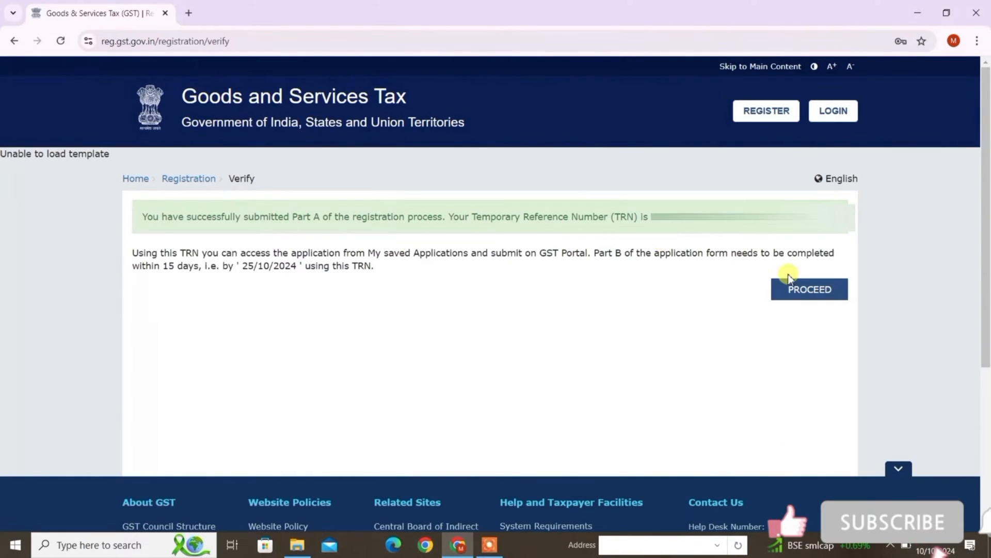
Sign in to the saved application with the Temporary Reference Number and CAPTCHA, and verify with the mobile/email OTP
{"action": "left_click", "coordinate": [809, 292]}
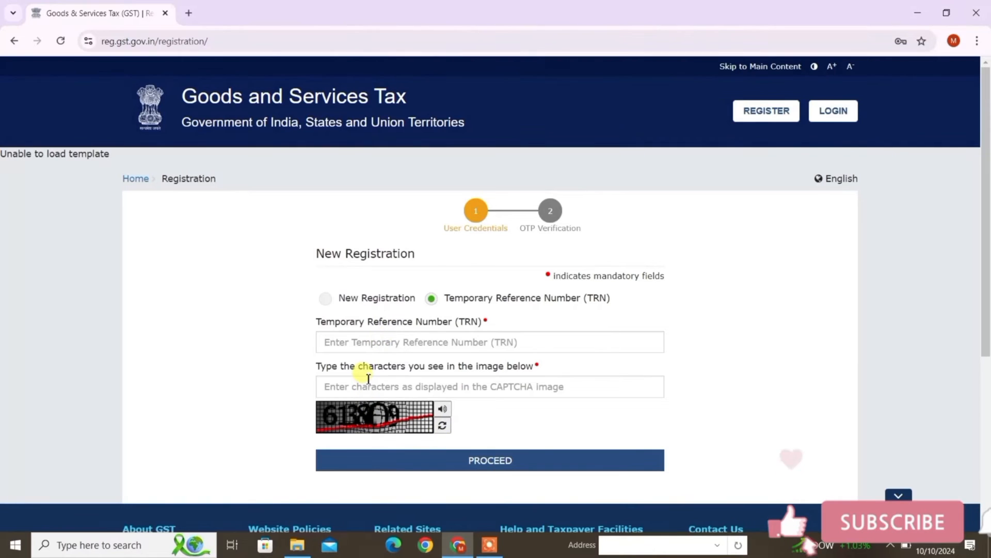
{"action": "left_click", "coordinate": [461, 464]}
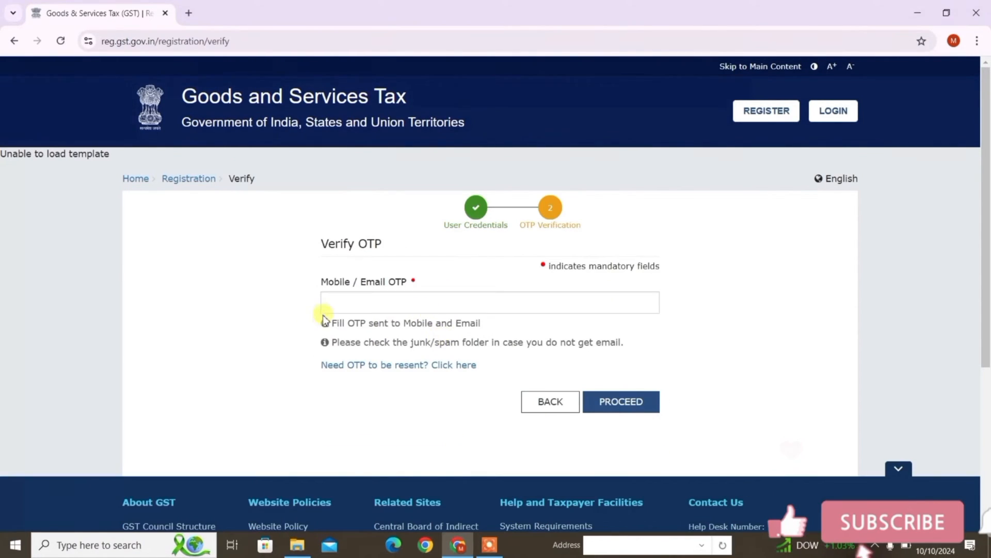
{"action": "left_click", "coordinate": [414, 301]}
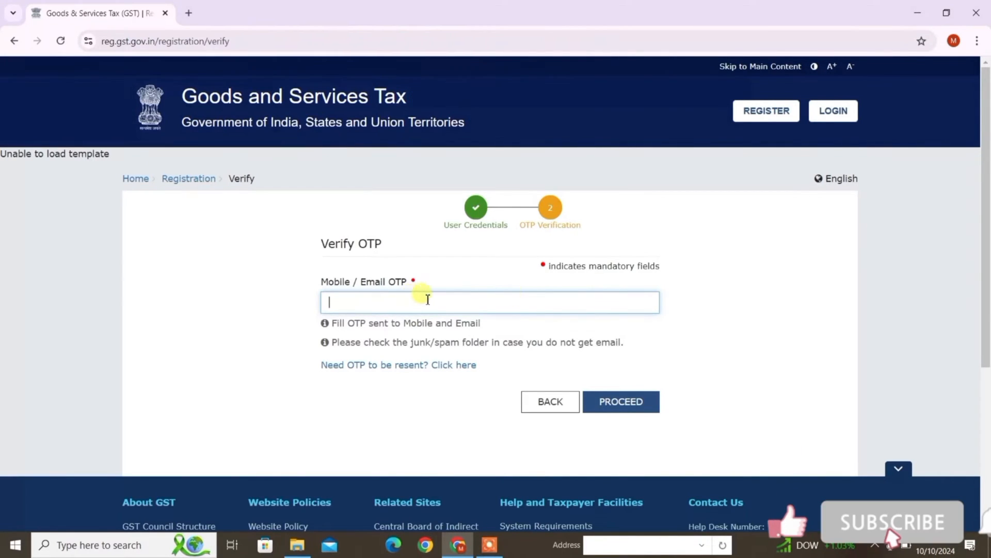
{"action": "left_click", "coordinate": [622, 400]}
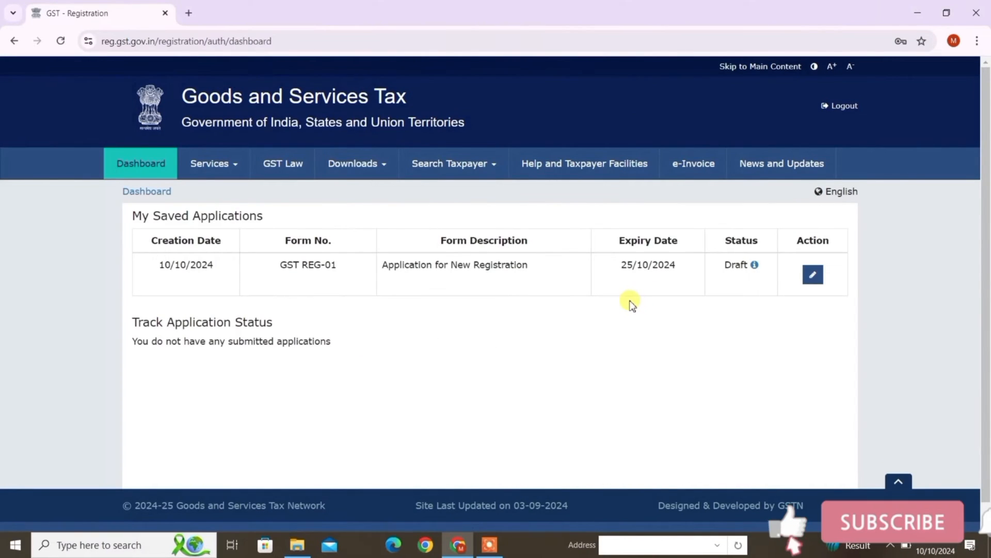
Open the draft GST REG-01 application for editing, enter the trade name and set the constitution of business to Proprietorship
{"action": "left_click", "coordinate": [812, 279]}
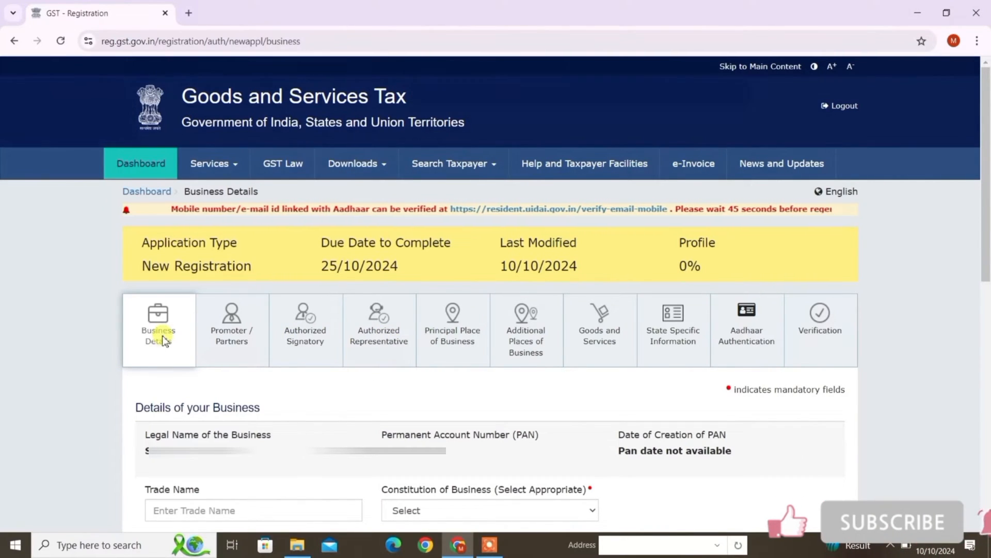
{"action": "scroll", "coordinate": [163, 342], "scroll_direction": "down", "scroll_amount": 5}
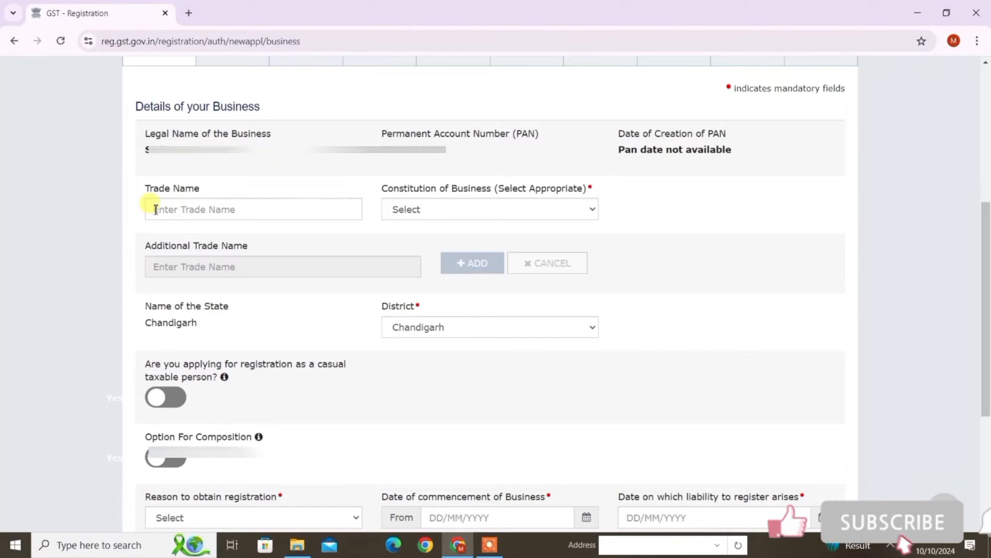
{"action": "left_click", "coordinate": [196, 211]}
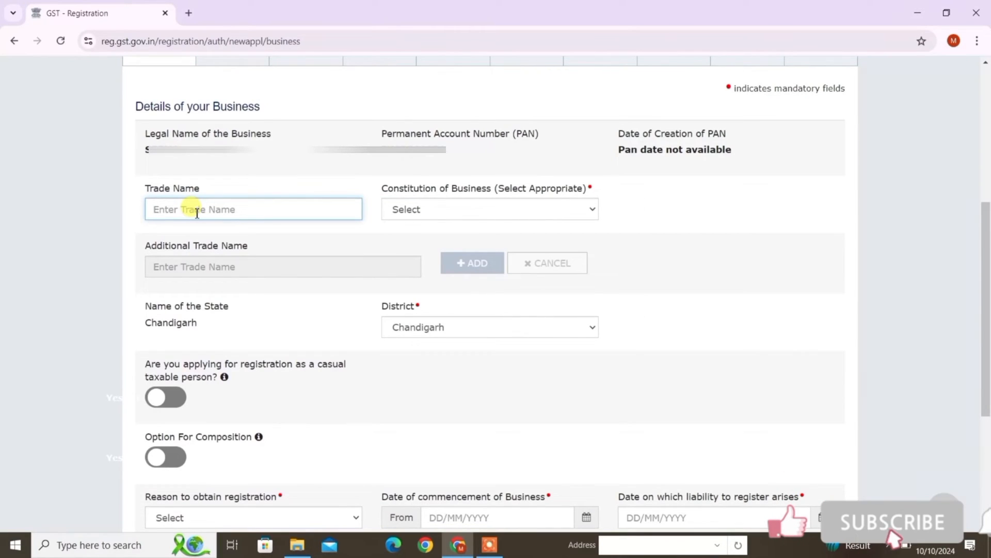
{"action": "left_click", "coordinate": [431, 209]}
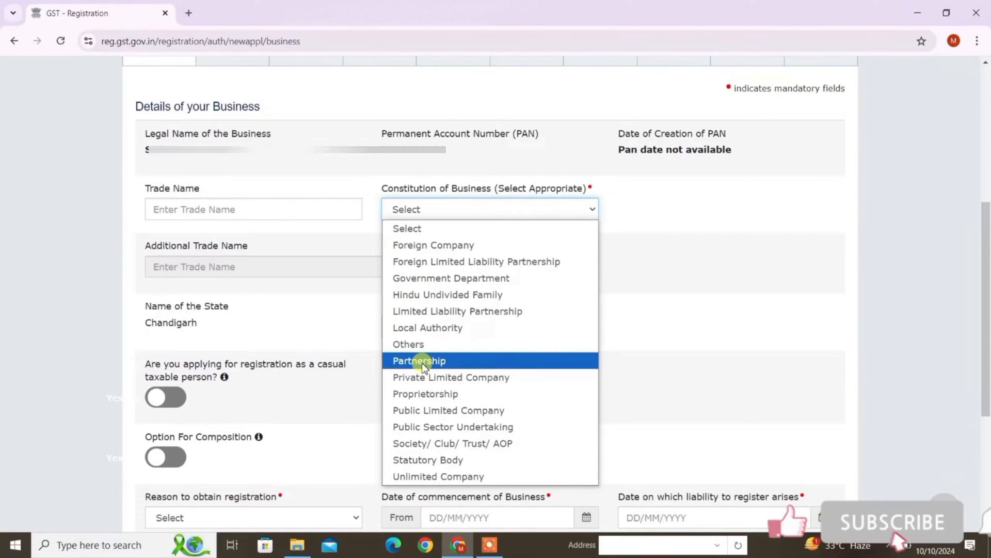
{"action": "left_click", "coordinate": [458, 388]}
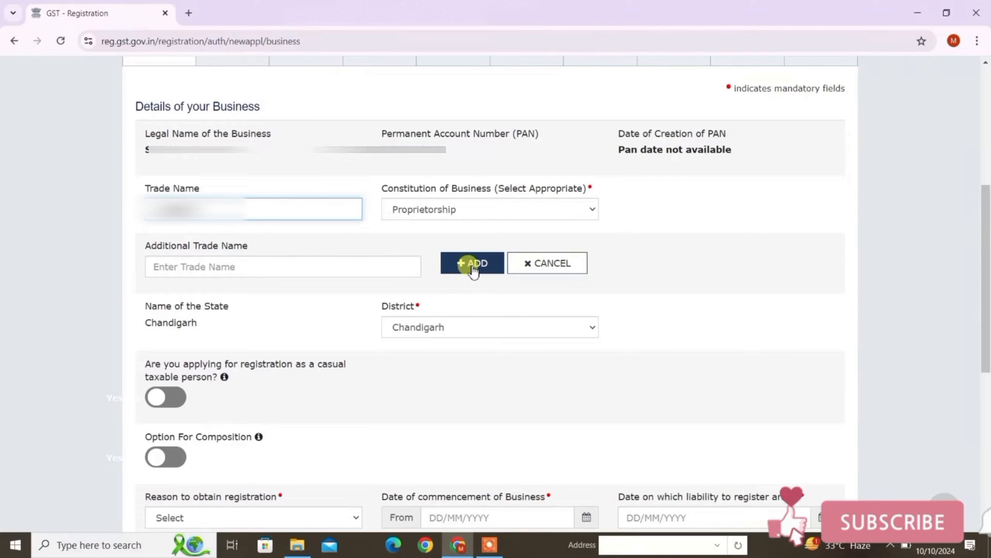
Set the reason to obtain registration to Selling through e-Commerce portal
{"action": "scroll", "coordinate": [471, 265], "scroll_direction": "down", "scroll_amount": 5}
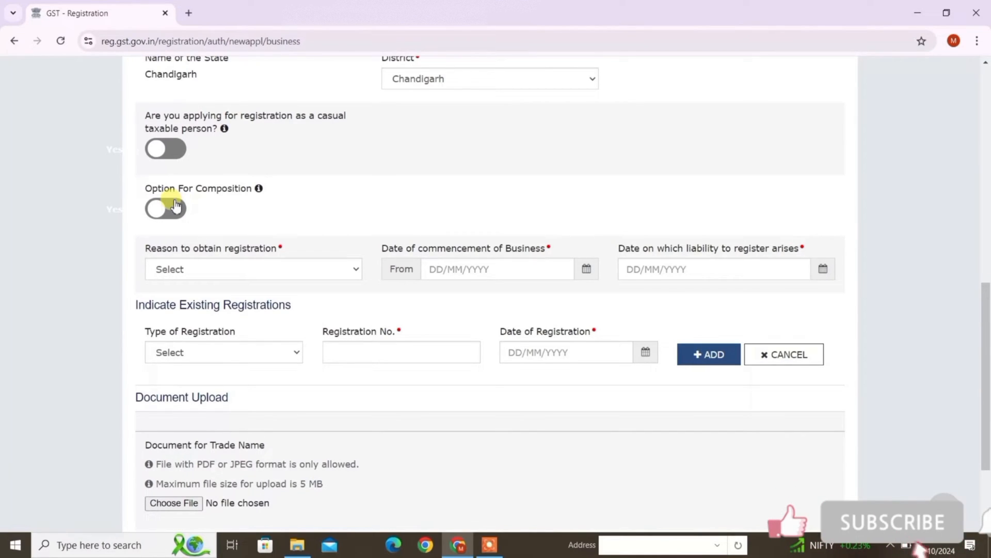
{"action": "scroll", "coordinate": [175, 206], "scroll_direction": "up", "scroll_amount": 3}
{"action": "left_click", "coordinate": [297, 433]}
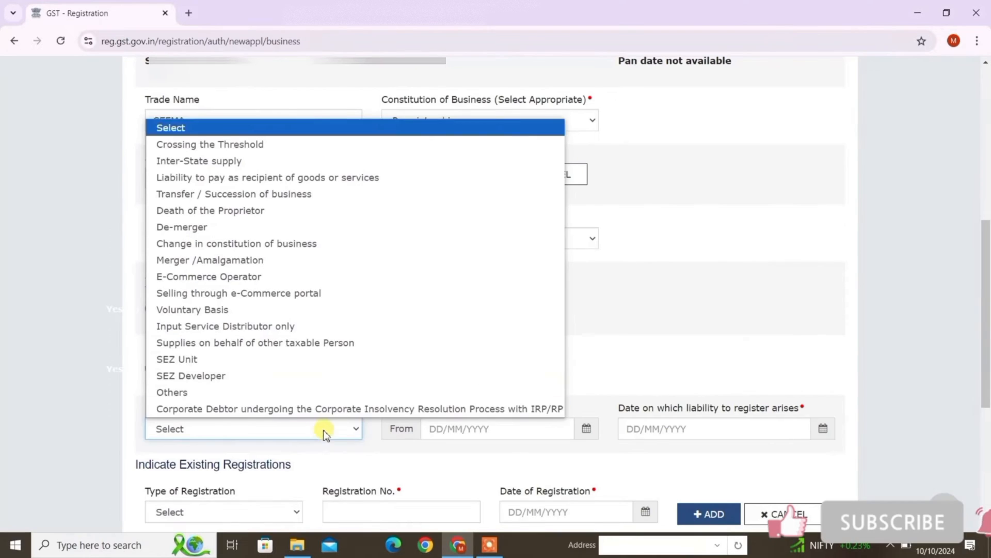
{"action": "left_click", "coordinate": [682, 301]}
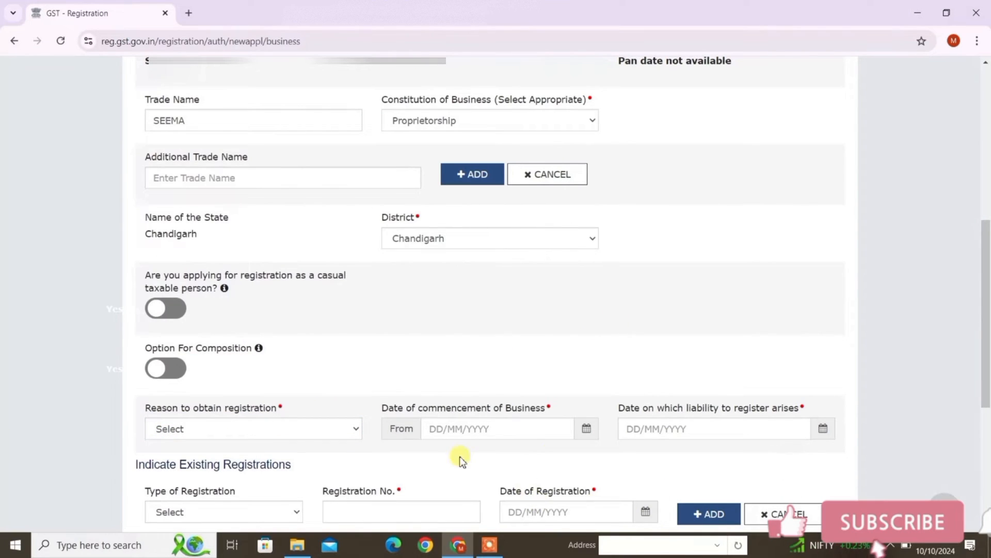
{"action": "left_click", "coordinate": [266, 428]}
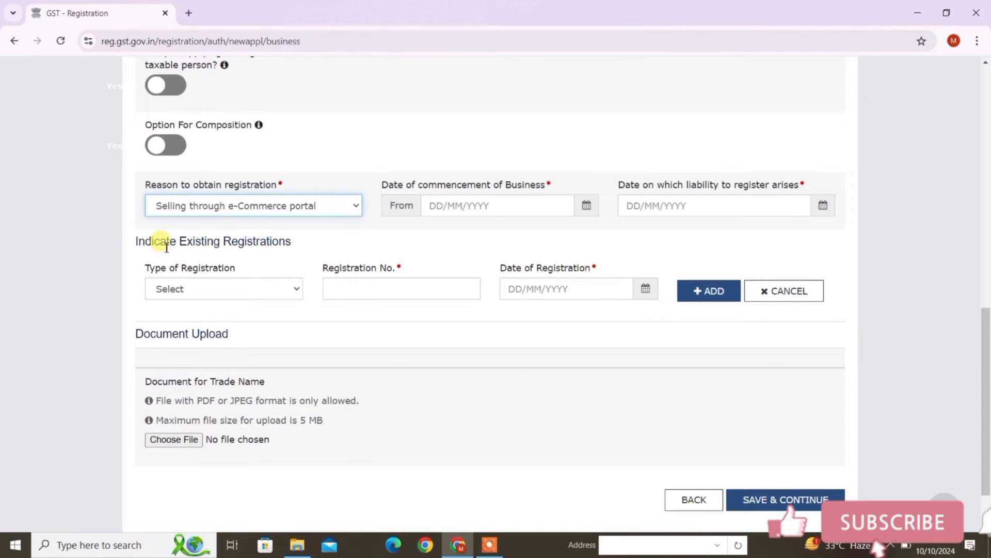
Examine the registration types offered for indicating existing registrations
{"action": "left_click", "coordinate": [211, 289]}
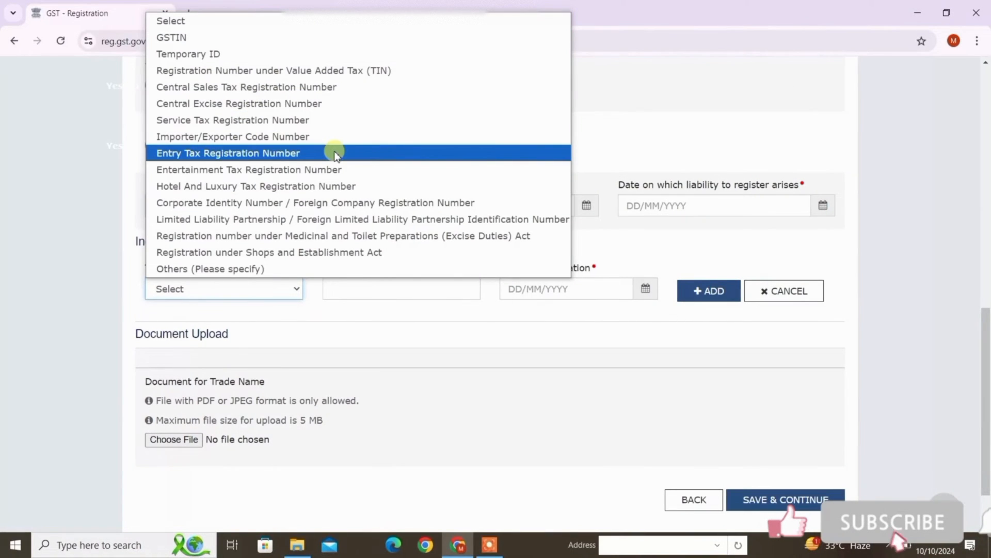
{"action": "left_click", "coordinate": [25, 231]}
{"action": "left_click", "coordinate": [230, 290]}
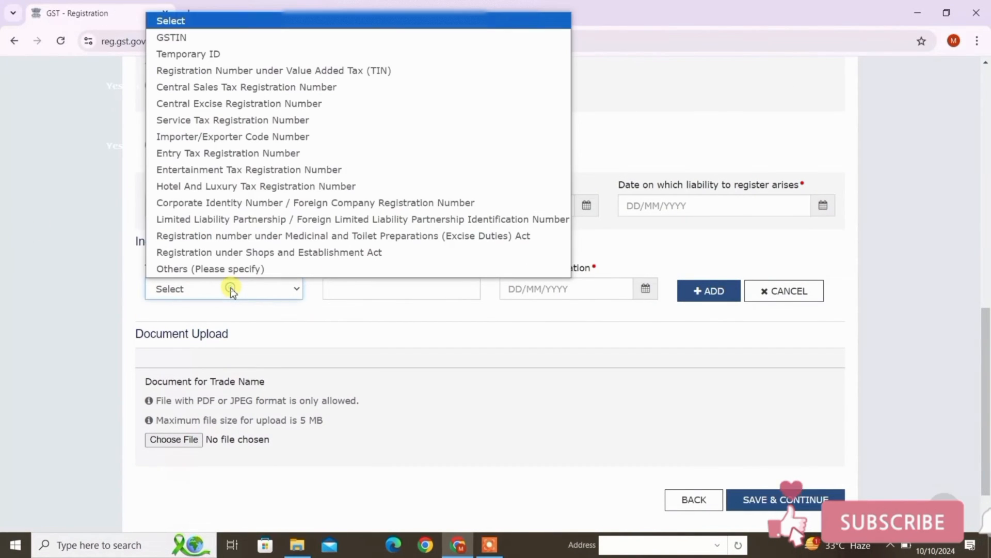
{"action": "left_click", "coordinate": [46, 262]}
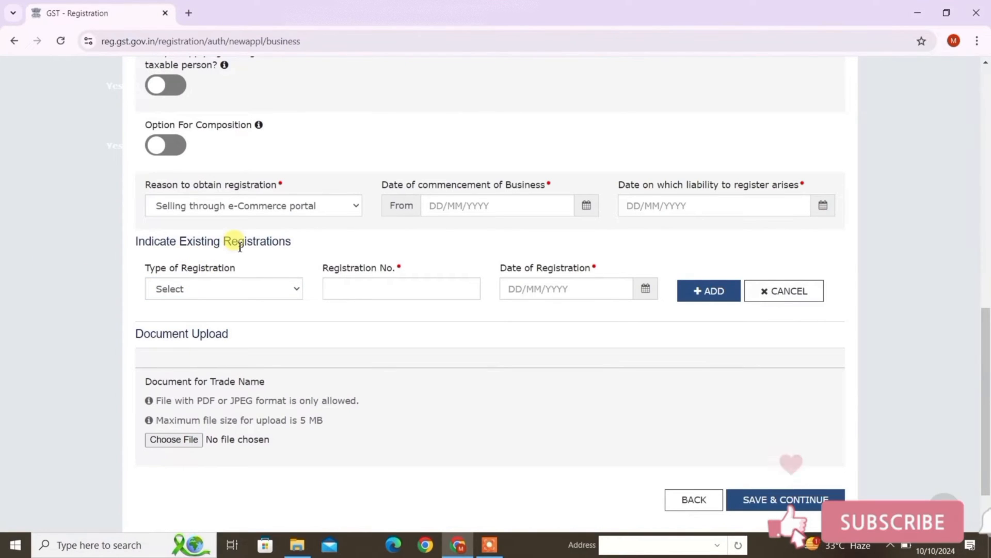
{"action": "left_click", "coordinate": [223, 293]}
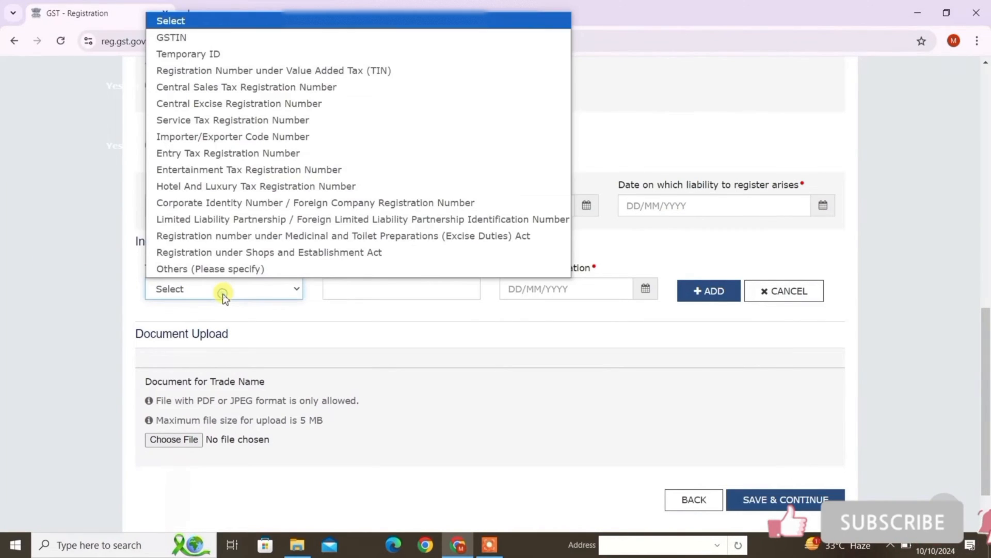
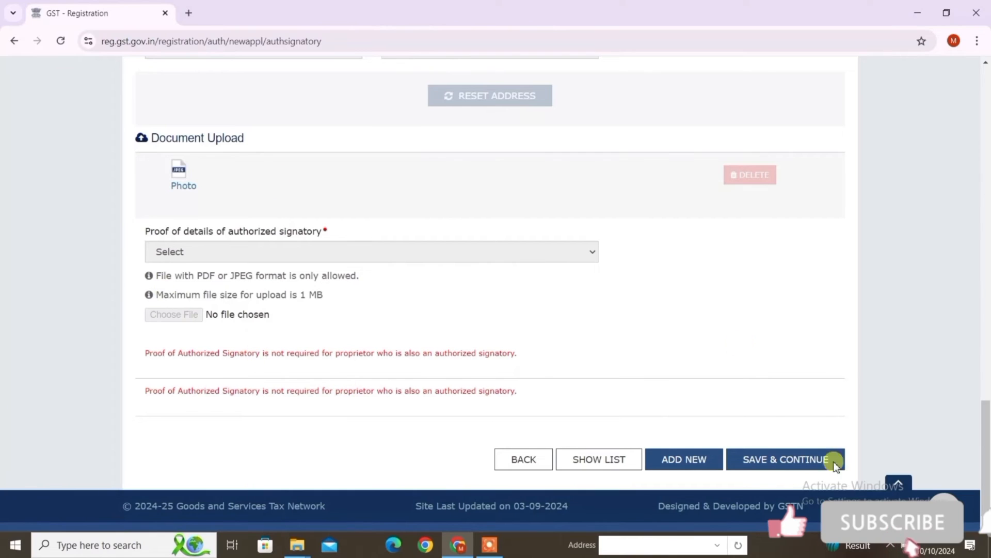
Save the authorized signatory details and continue past Authorized Representative without adding one
{"action": "left_click", "coordinate": [782, 460]}
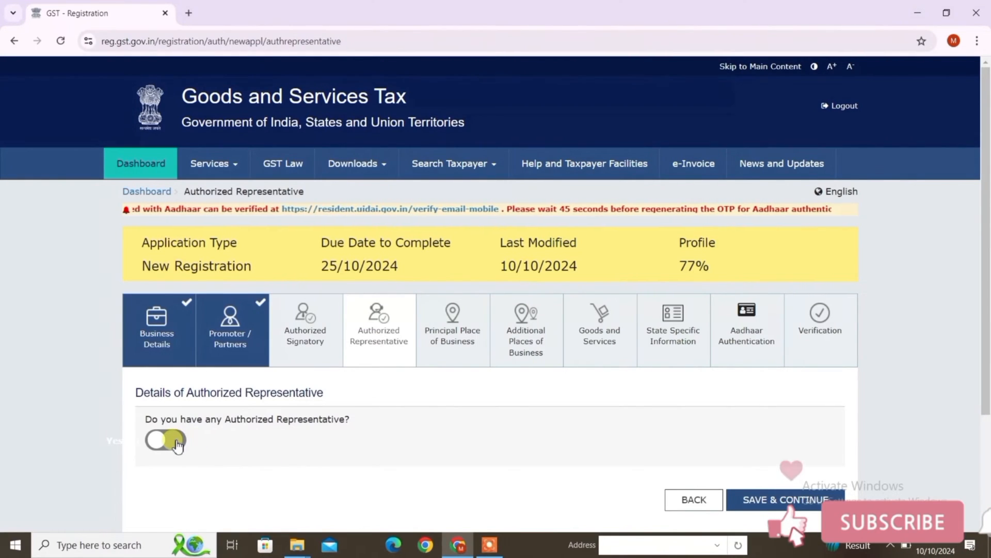
{"action": "left_click", "coordinate": [786, 499]}
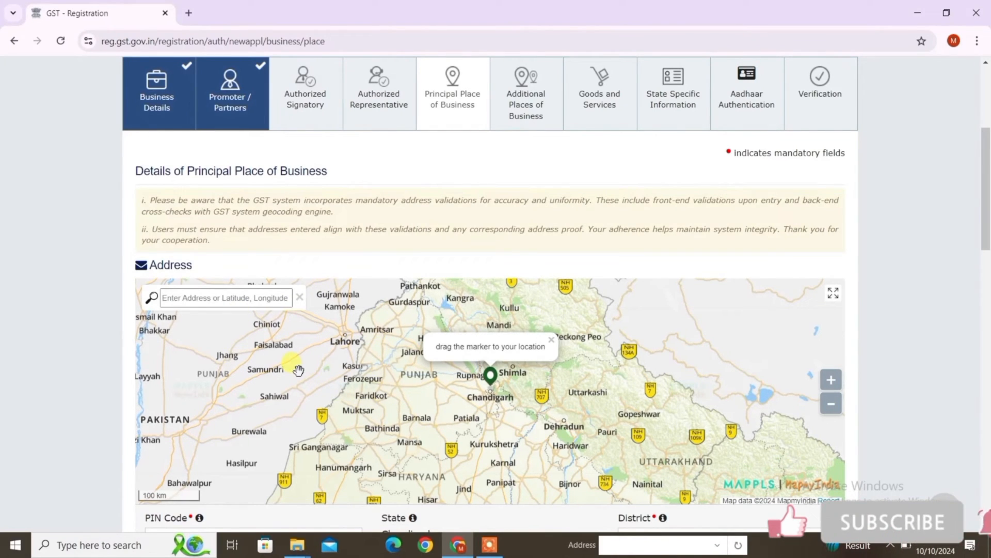
Find Chandigarh on the principal place of business map, move the marker within Sector 17 and confirm the location as the address
{"action": "scroll", "coordinate": [986, 260], "scroll_direction": "down", "scroll_amount": 4}
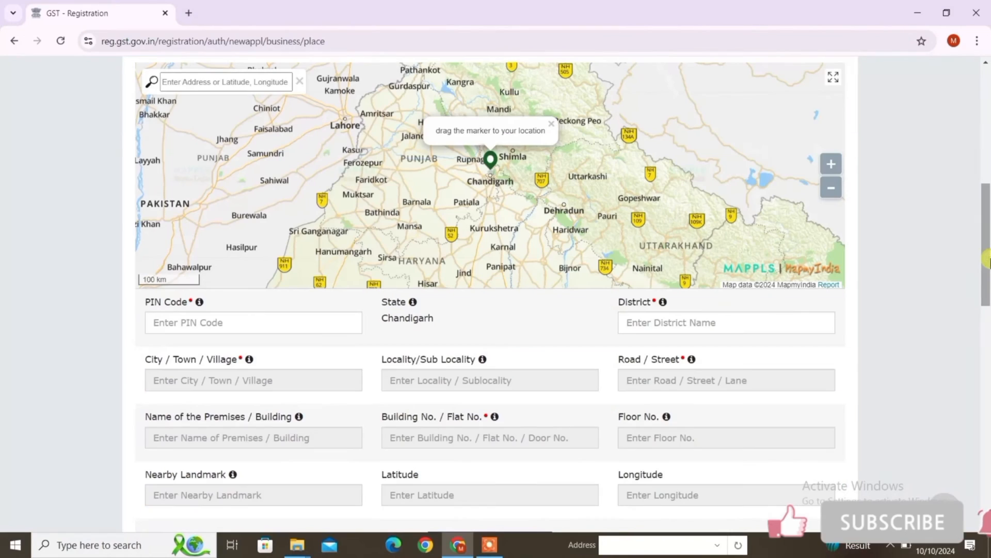
{"action": "left_click", "coordinate": [221, 81]}
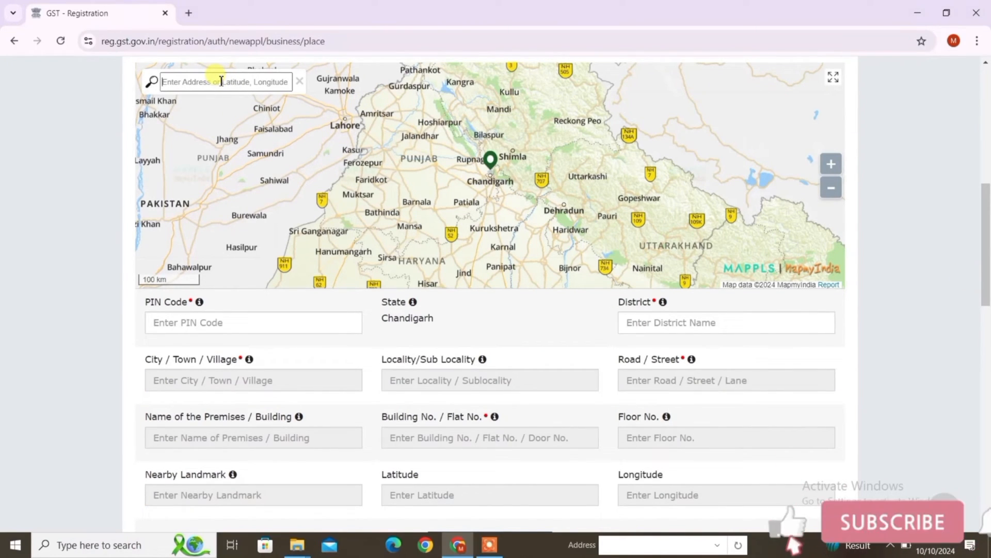
{"action": "scroll", "coordinate": [499, 190], "scroll_direction": "up", "scroll_amount": 3}
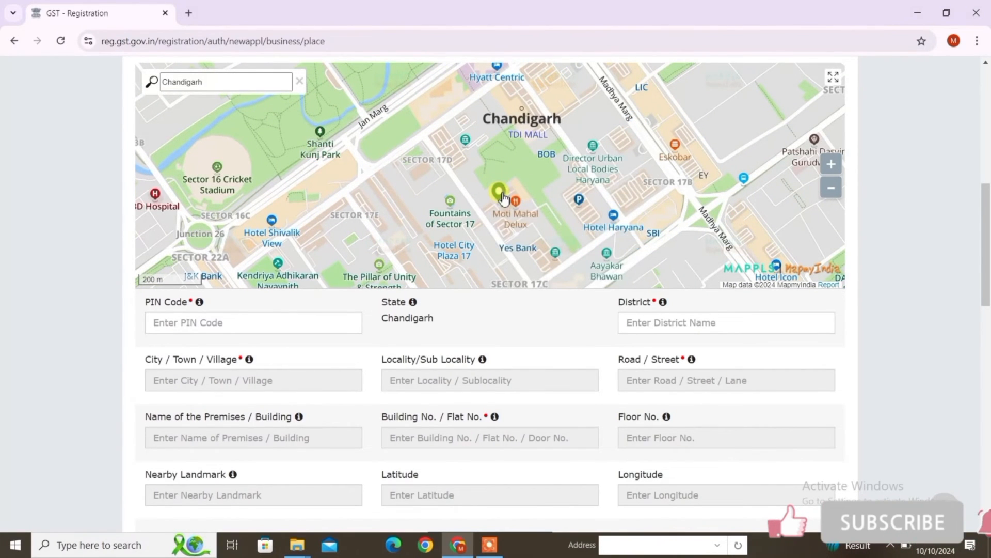
{"action": "scroll", "coordinate": [497, 185], "scroll_direction": "down", "scroll_amount": 2}
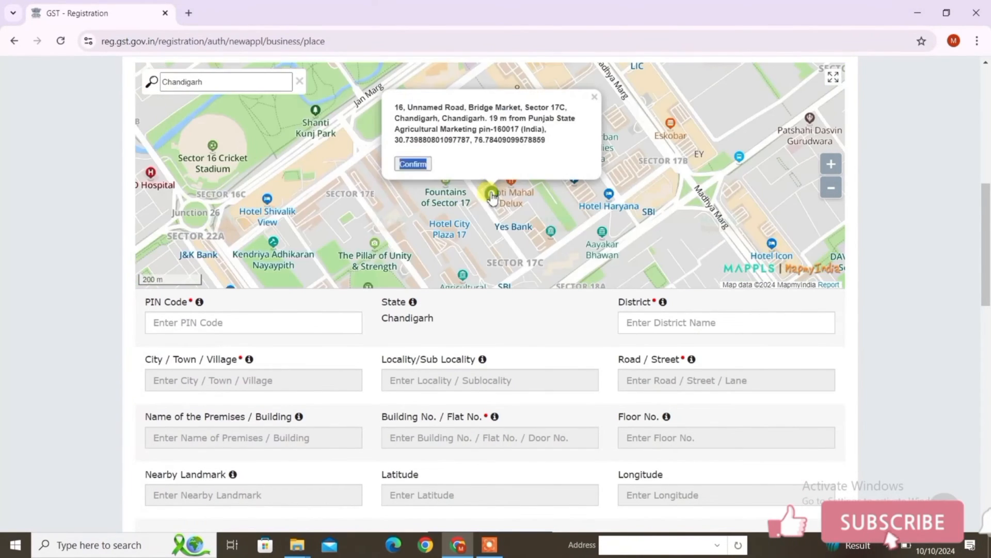
{"action": "left_click_drag", "start_coordinate": [491, 193], "coordinate": [495, 199]}
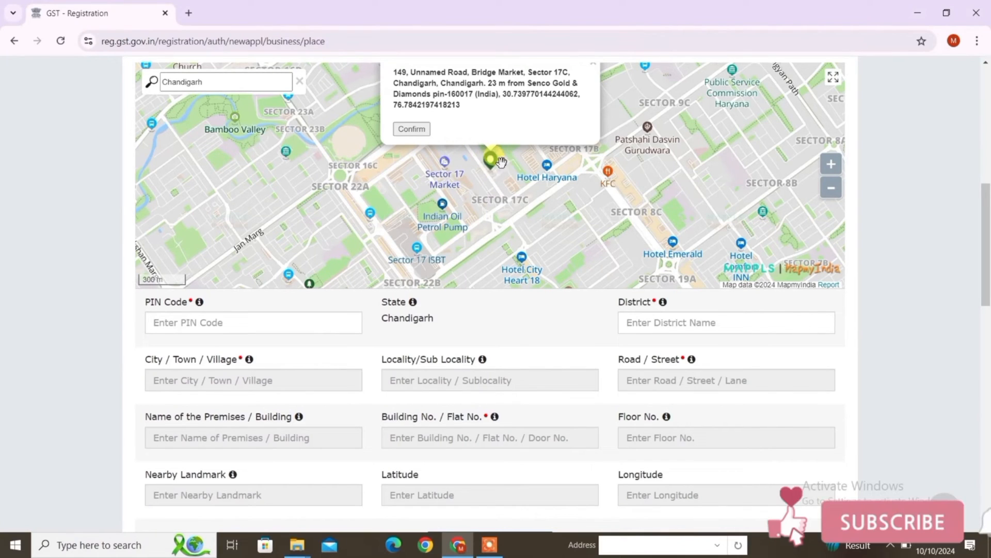
{"action": "mouse_move", "coordinate": [490, 164]}
{"action": "left_mouse_down"}
{"action": "mouse_move", "coordinate": [461, 180]}
{"action": "mouse_move", "coordinate": [492, 207]}
{"action": "left_mouse_up"}
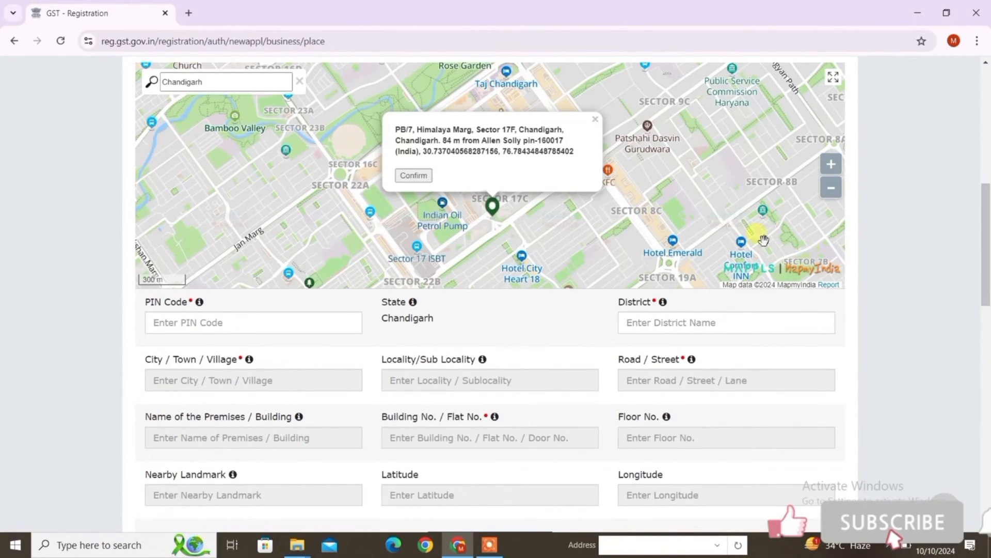
{"action": "left_click", "coordinate": [423, 177]}
{"action": "left_click_drag", "start_coordinate": [985, 242], "coordinate": [984, 266]}
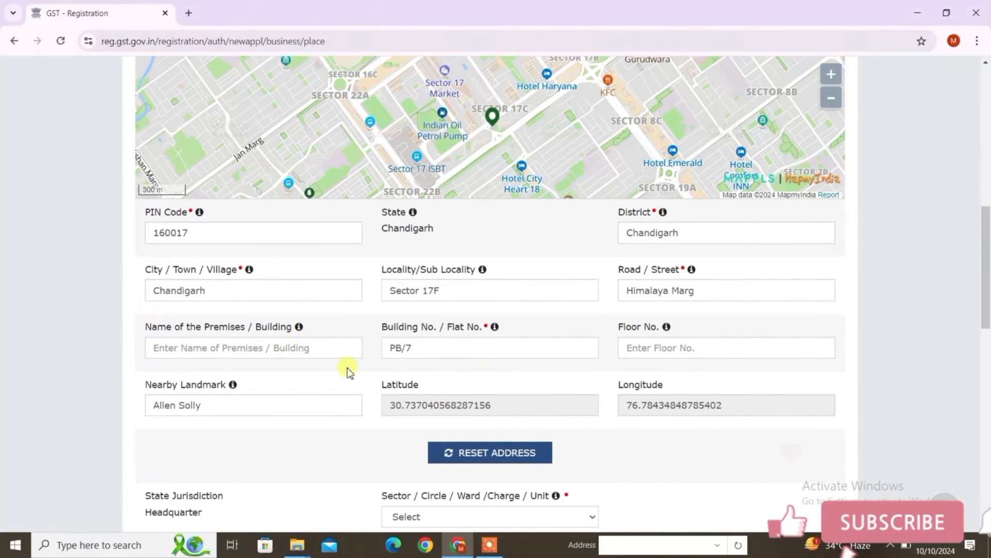
{"action": "left_click", "coordinate": [666, 347]}
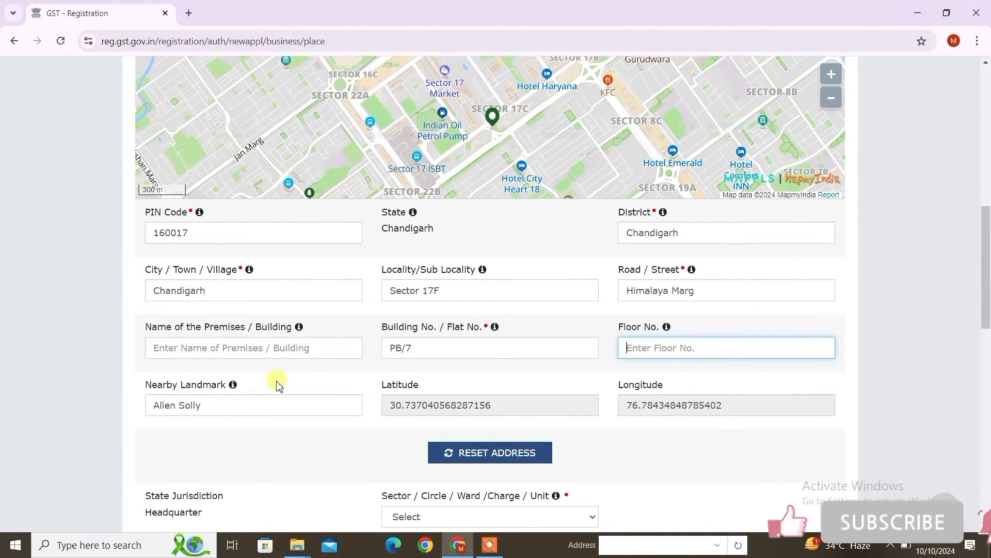
{"action": "left_click", "coordinate": [242, 348]}
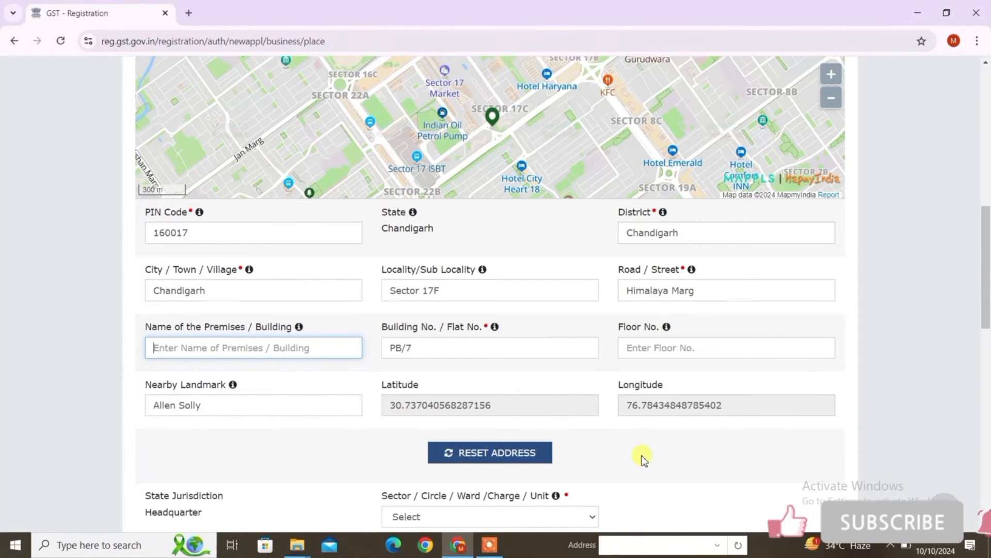
Set the state jurisdiction's Sector / Circle / Ward / Charge / Unit to Ward 2
{"action": "scroll", "coordinate": [643, 458], "scroll_direction": "down", "scroll_amount": 6}
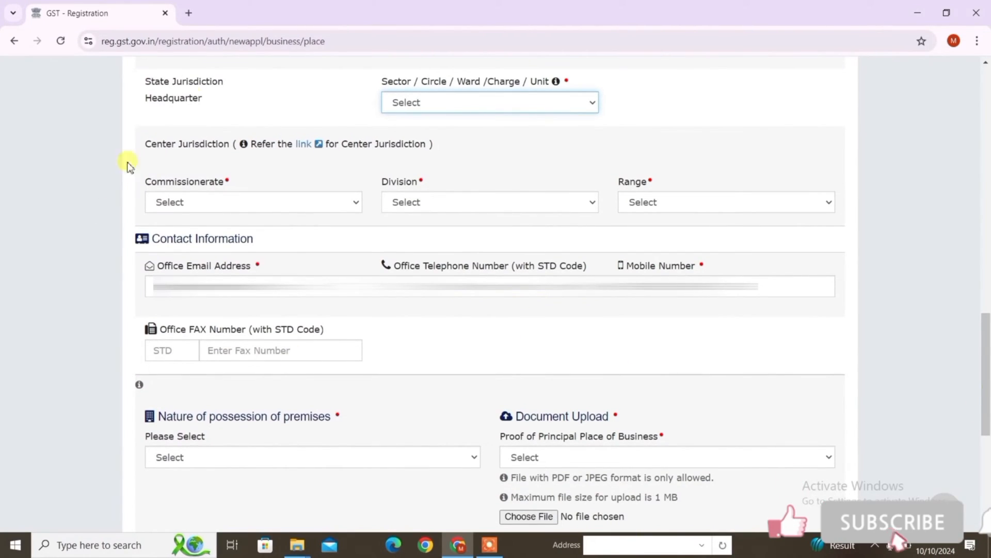
{"action": "left_click", "coordinate": [454, 104]}
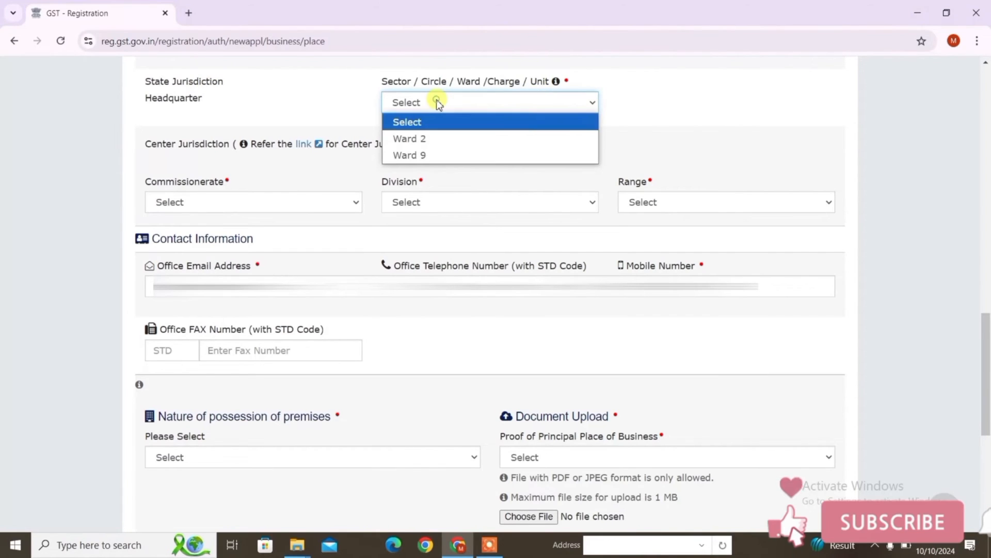
{"action": "left_click", "coordinate": [451, 138]}
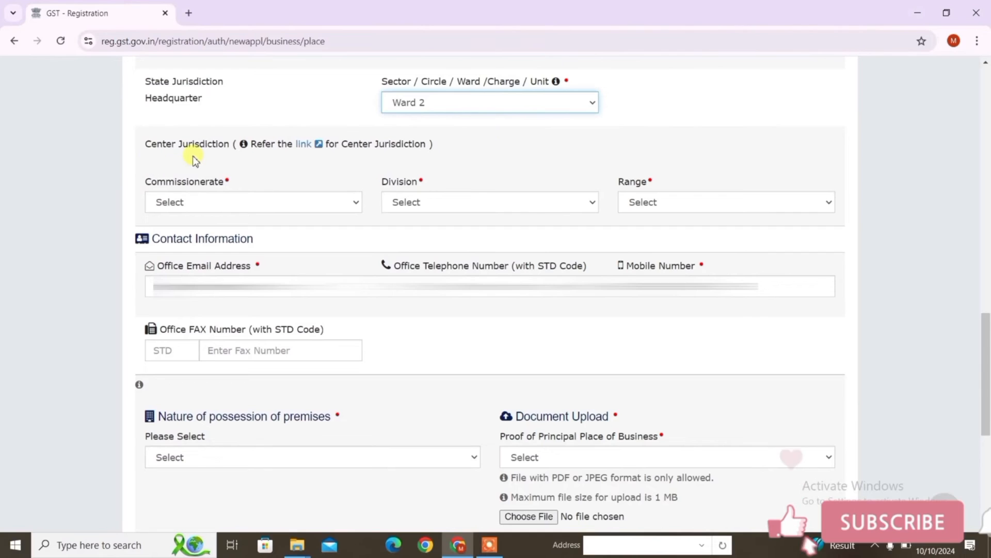
Set the center jurisdiction to commissionerate CHANDIGARH, division DIVISION-I and range RANGE-I
{"action": "left_click", "coordinate": [217, 205]}
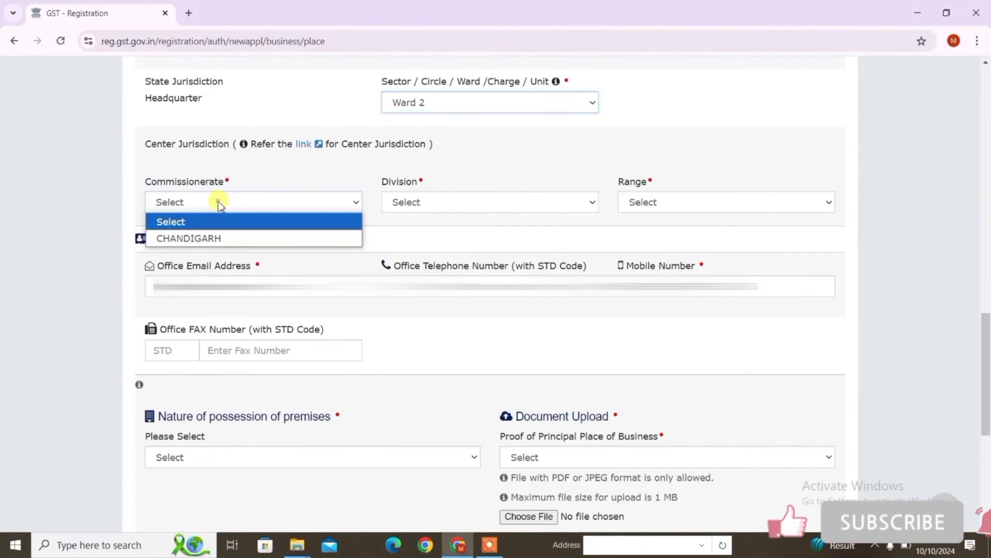
{"action": "left_click", "coordinate": [221, 221]}
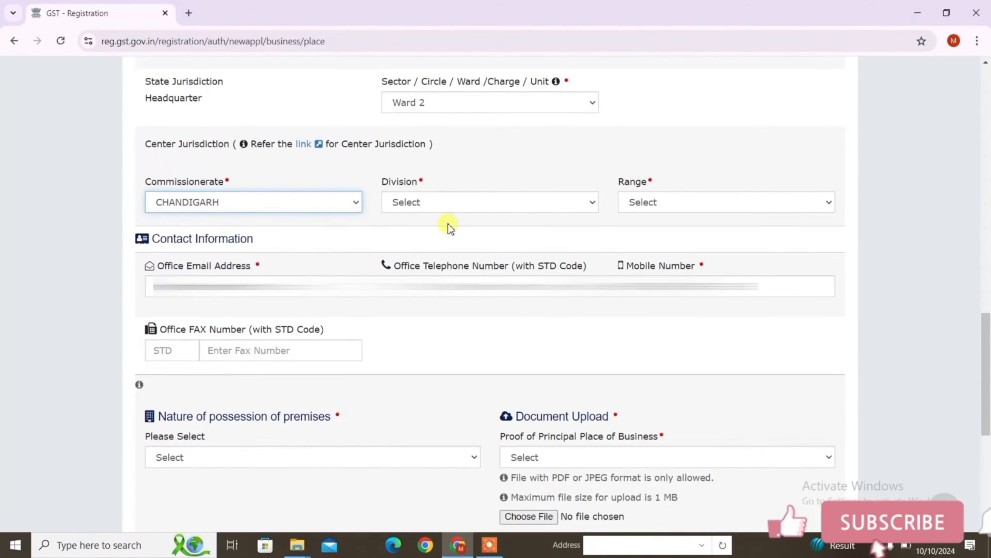
{"action": "left_click", "coordinate": [438, 202]}
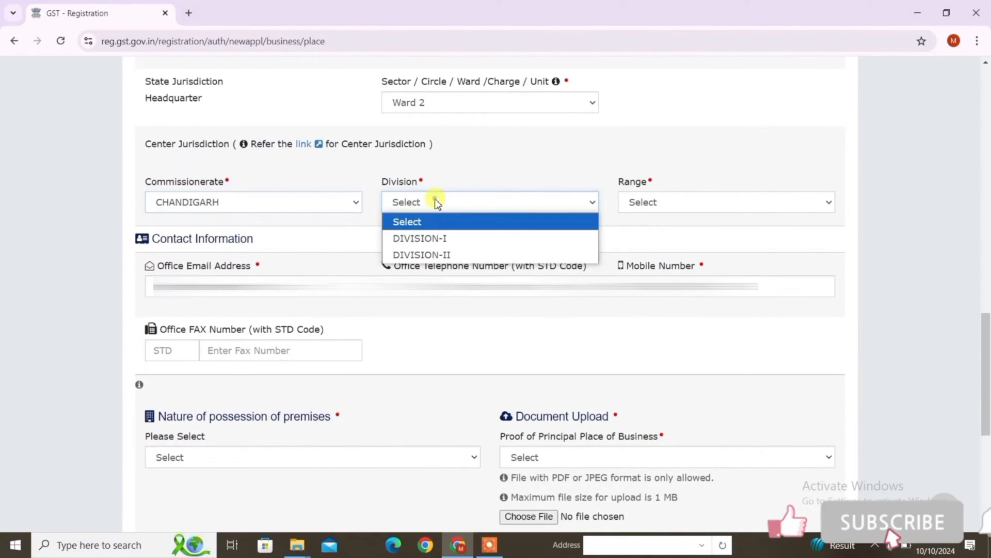
{"action": "left_click", "coordinate": [441, 238]}
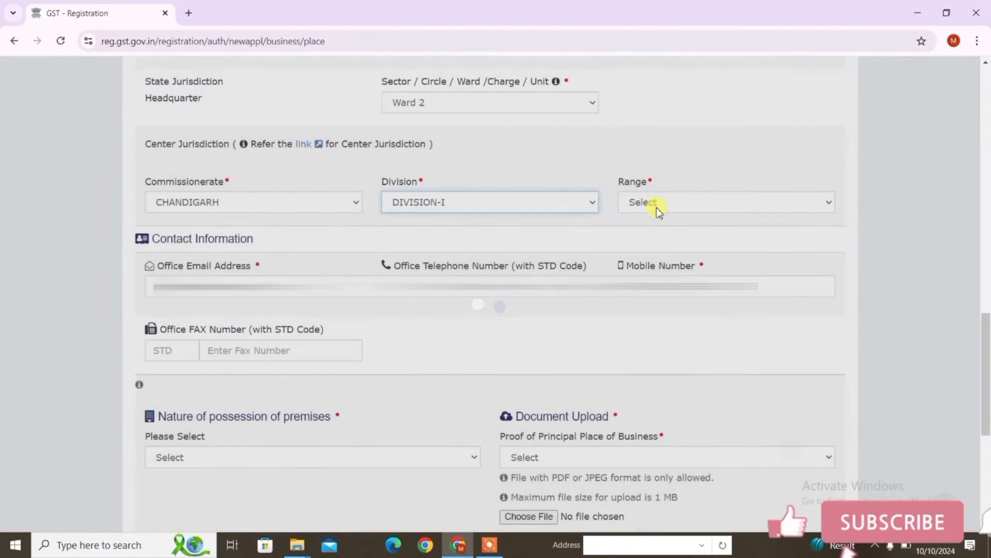
{"action": "left_click", "coordinate": [656, 206]}
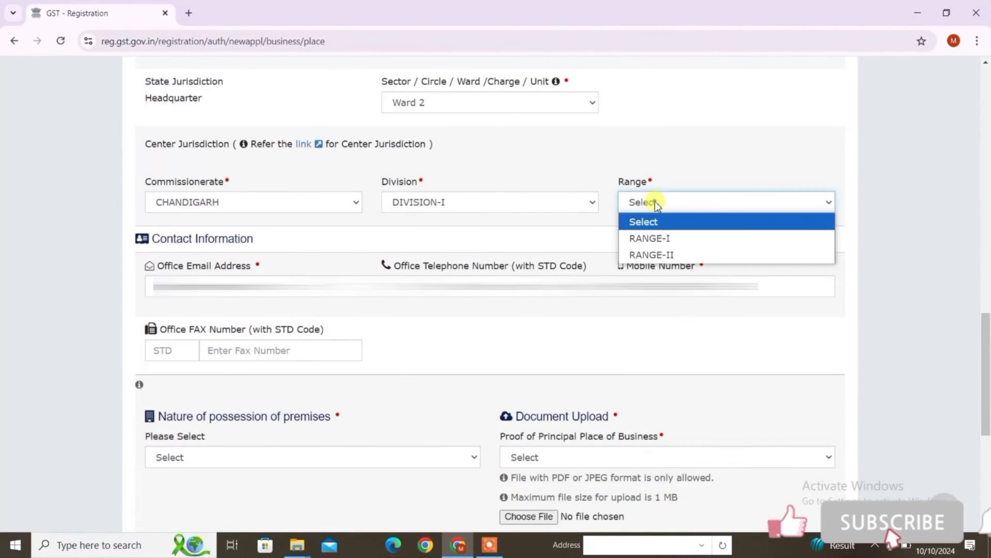
{"action": "left_click", "coordinate": [664, 238]}
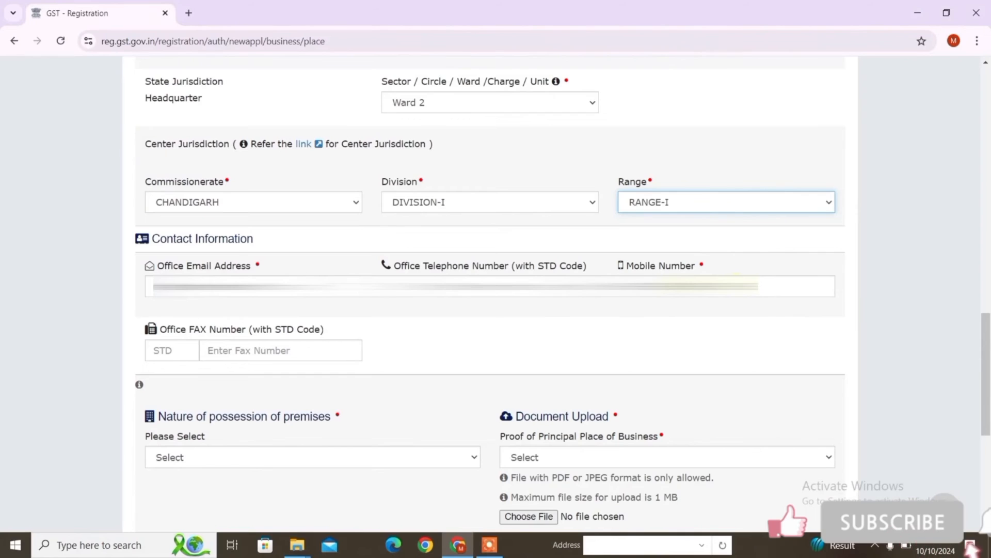
Set the nature of possession of premises to Rented and upload the Rent / Lease agreement as proof of the principal place of business
{"action": "scroll", "coordinate": [273, 189], "scroll_direction": "down", "scroll_amount": 6}
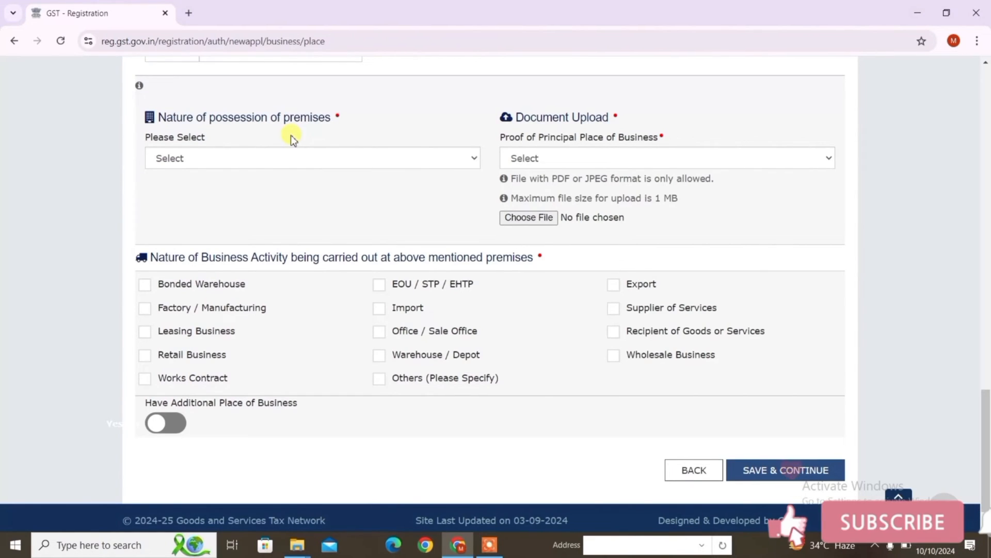
{"action": "left_click", "coordinate": [276, 157]}
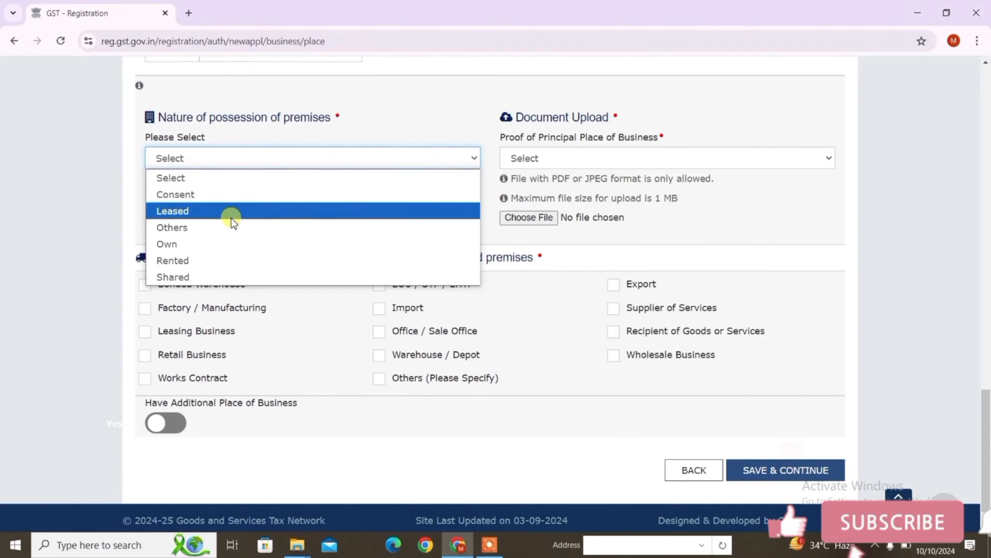
{"action": "left_click", "coordinate": [219, 259]}
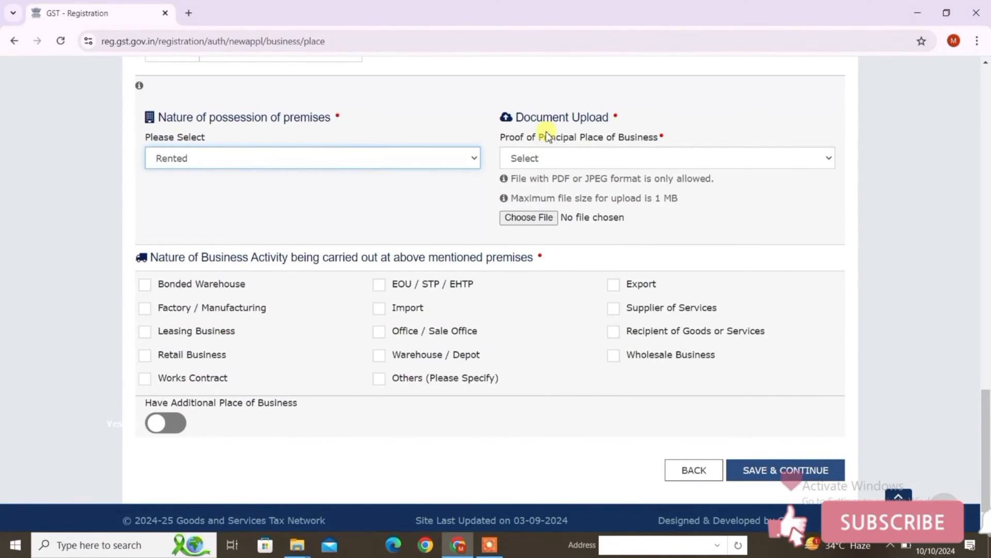
{"action": "key", "text": "Tab"}
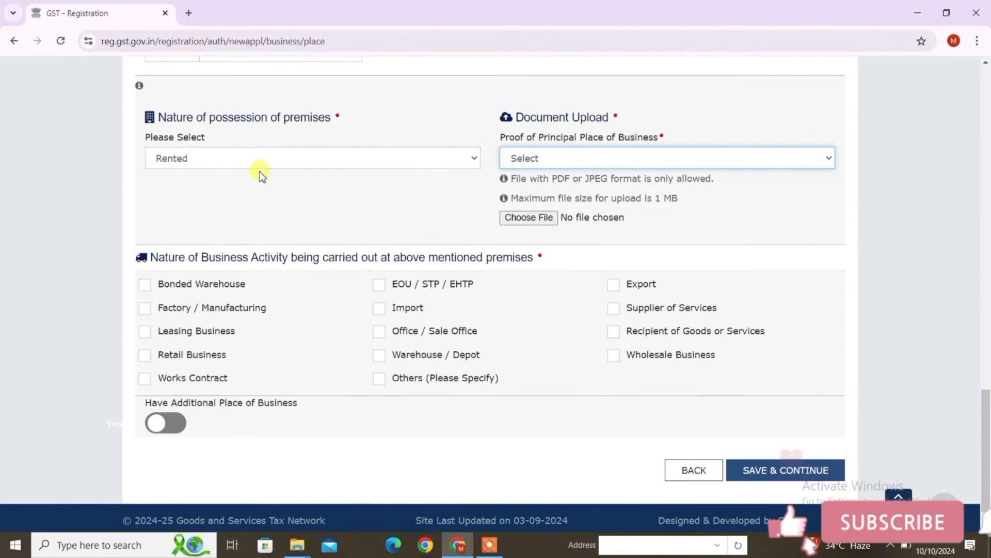
{"action": "left_click", "coordinate": [626, 162]}
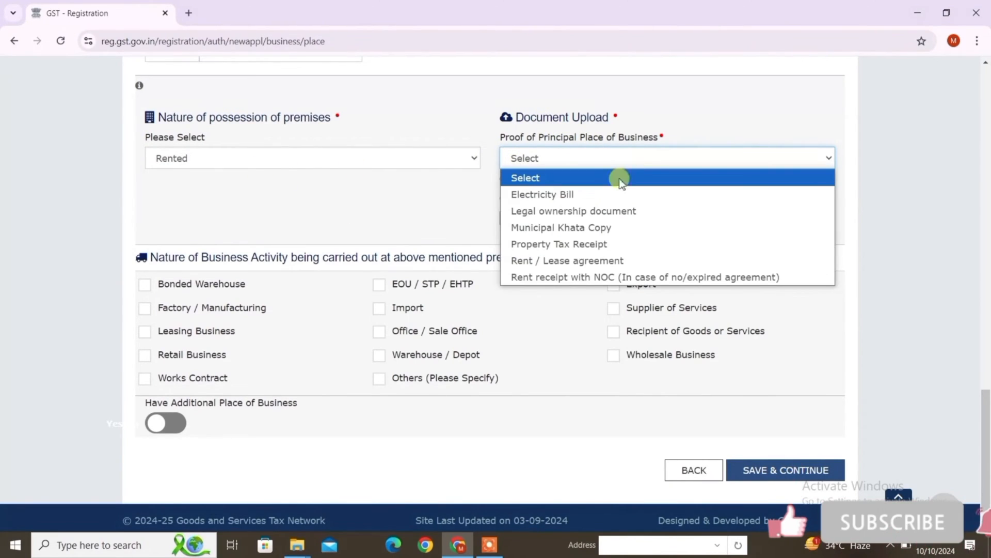
{"action": "left_click", "coordinate": [594, 265]}
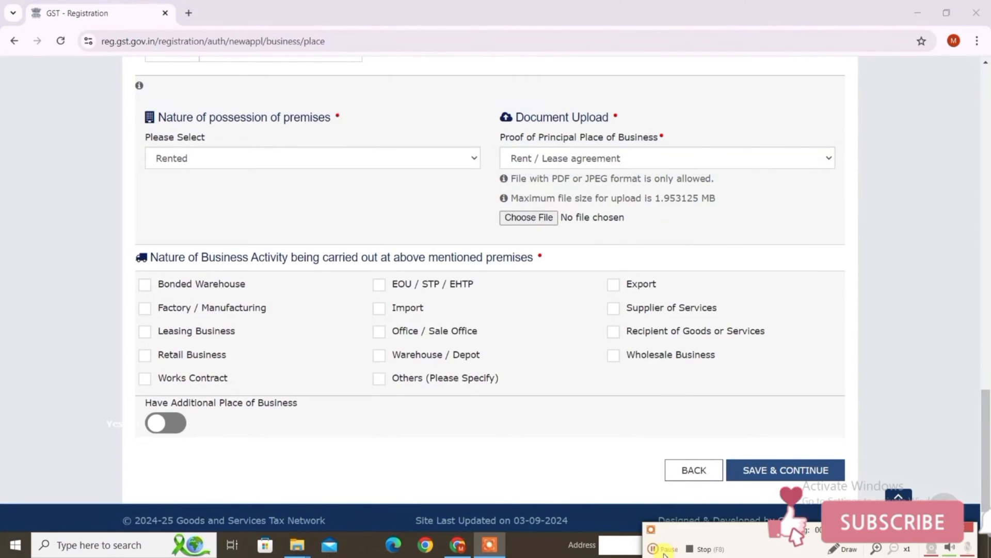
{"action": "left_click", "coordinate": [664, 553]}
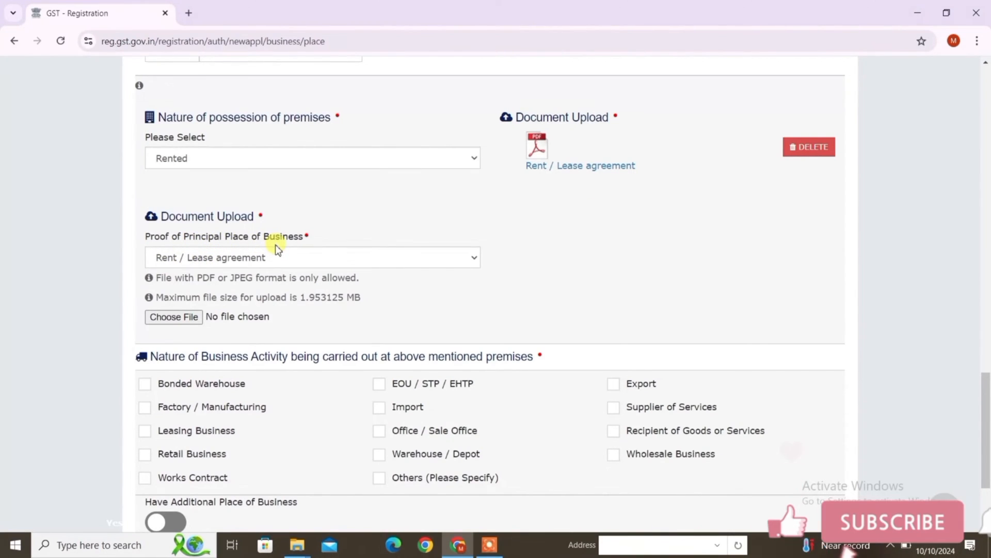
Upload an Electricity Bill as a second proof of the principal place of business
{"action": "left_click", "coordinate": [244, 258]}
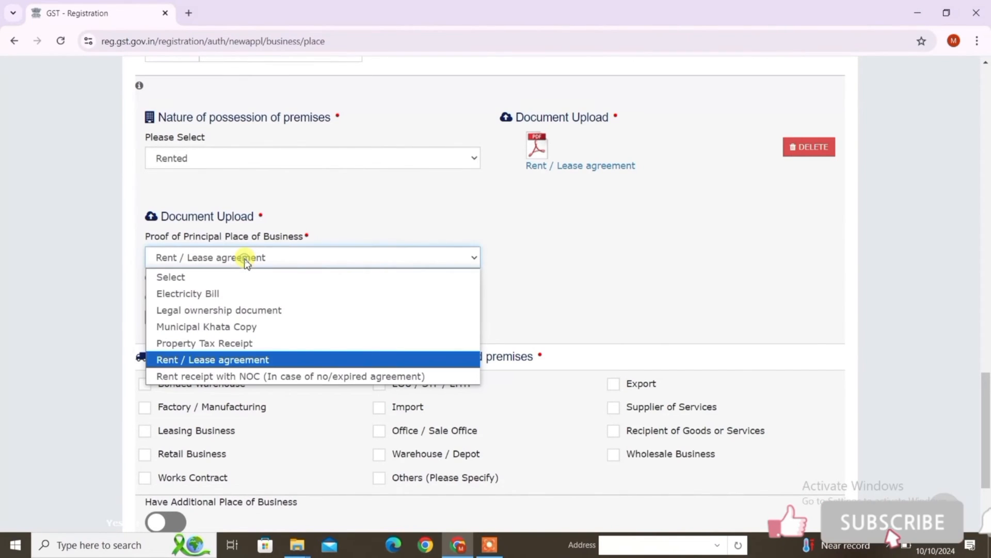
{"action": "left_click", "coordinate": [243, 292]}
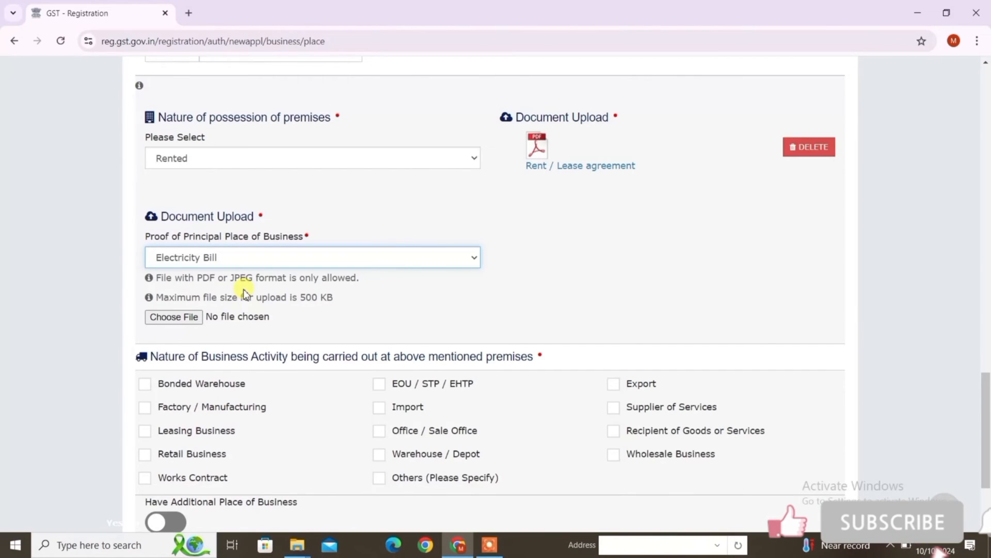
{"action": "left_click", "coordinate": [163, 317]}
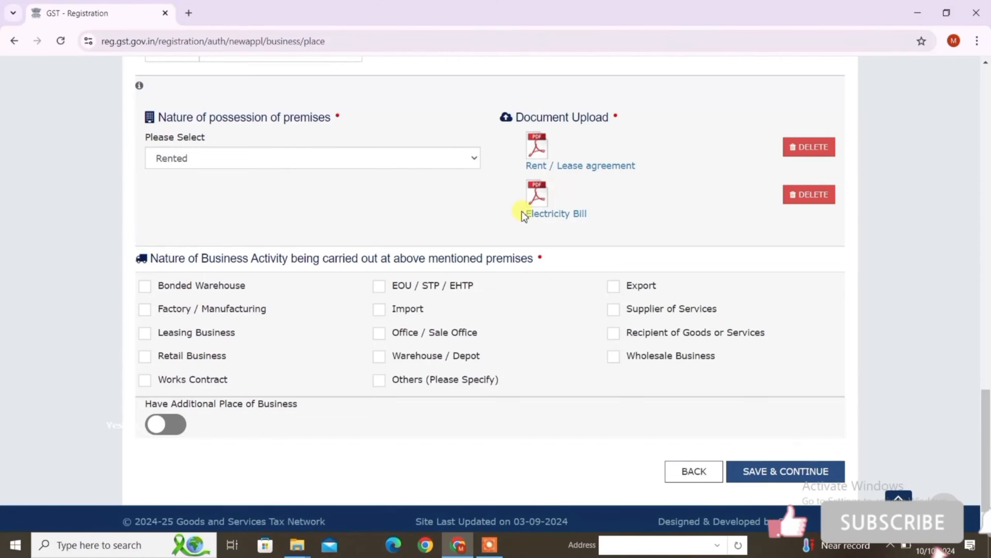
Examine the sample landlord consent letter image, and return to the GST registration form
{"action": "left_click", "coordinate": [305, 158]}
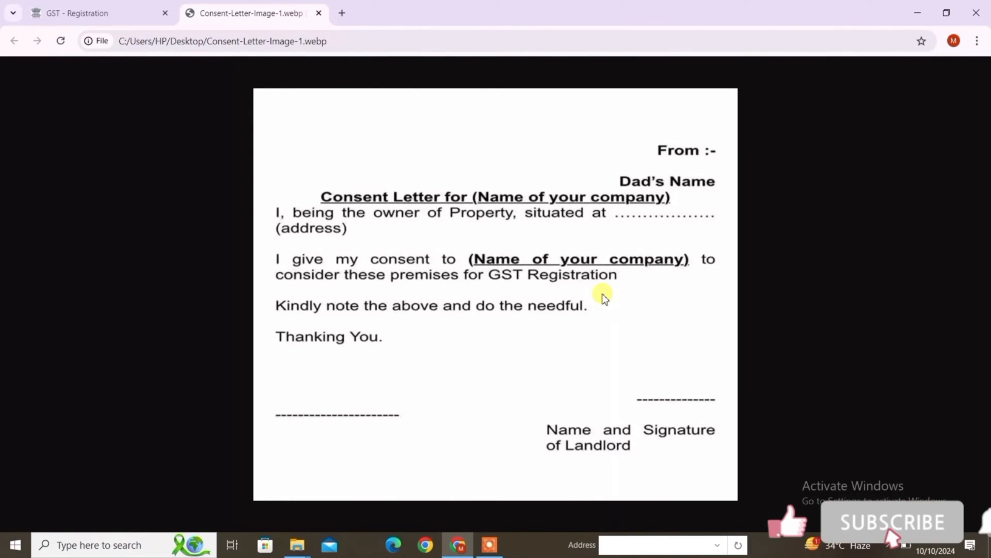
{"action": "left_click", "coordinate": [92, 7]}
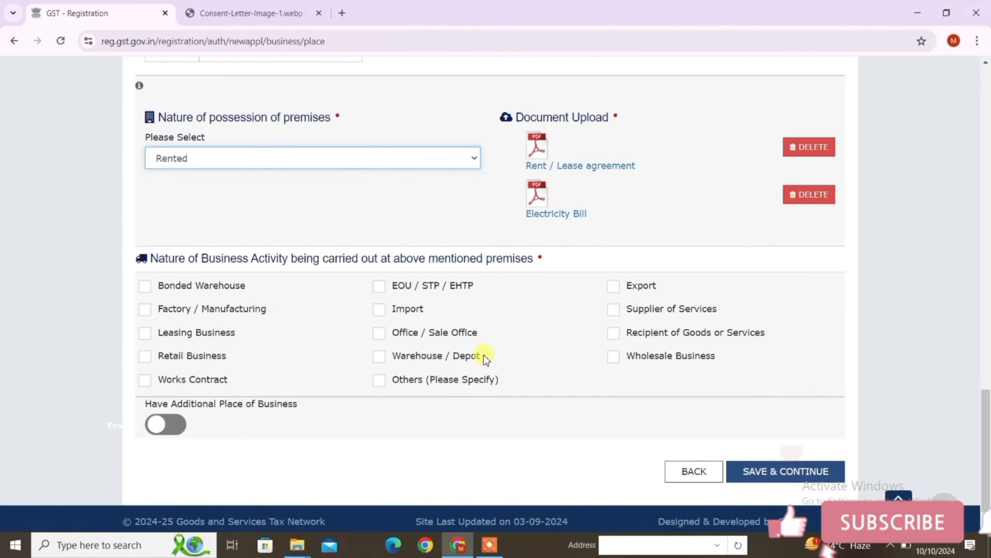
Choose Wholesale Business as the nature of business activity, save the principal place details and continue past Additional Places of Business without adding one
{"action": "left_click", "coordinate": [613, 356]}
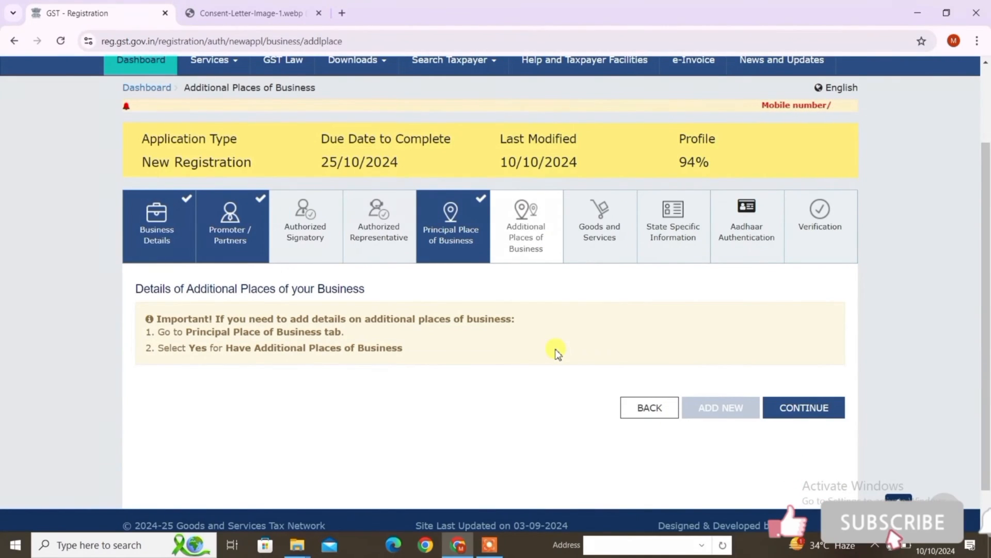
{"action": "left_click", "coordinate": [813, 407]}
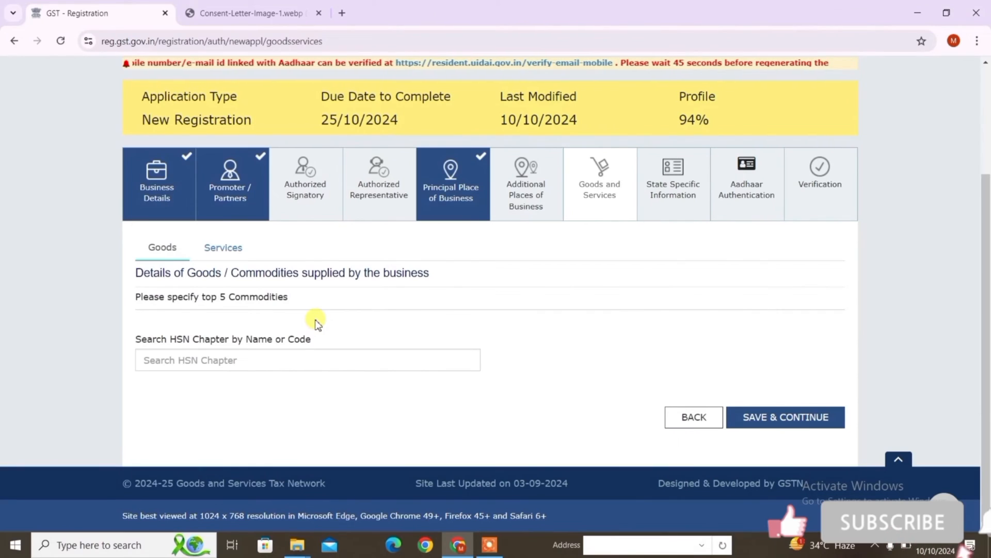
Search the services for "digital" and add 998452, Operation services of public archives including digital archives, to the services offered
{"action": "left_click", "coordinate": [199, 248]}
{"action": "left_click", "coordinate": [192, 360]}
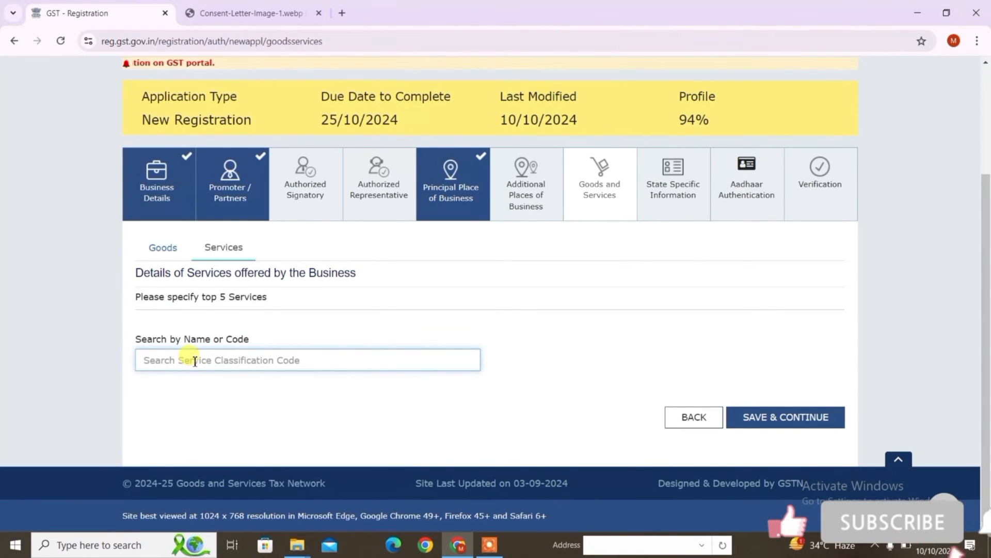
{"action": "type", "text": "digital"}
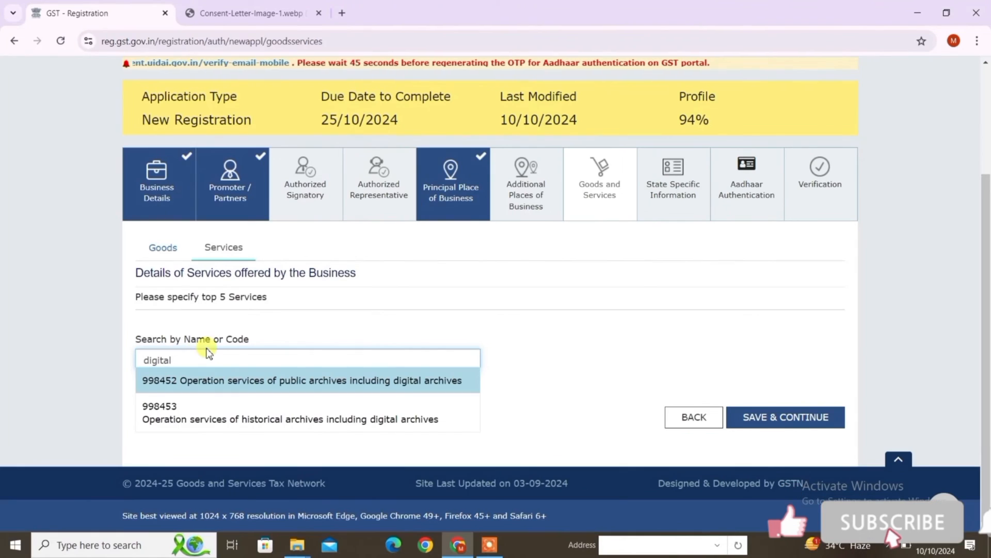
{"action": "left_click", "coordinate": [243, 418]}
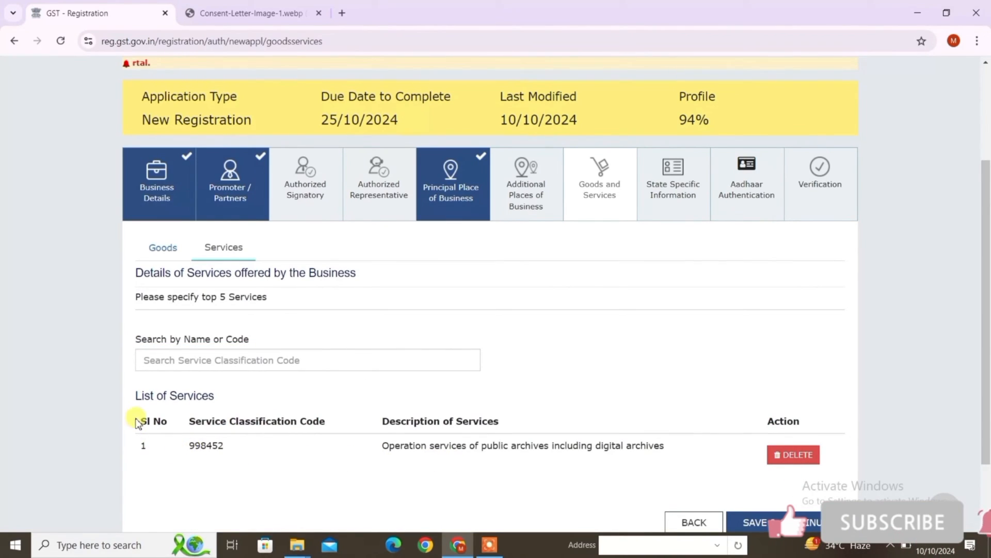
Add 998361, Advertising Services, to the services offered and cancel the deletion of the 998452 service
{"action": "left_click_drag", "start_coordinate": [191, 447], "coordinate": [250, 449]}
{"action": "left_click", "coordinate": [322, 459]}
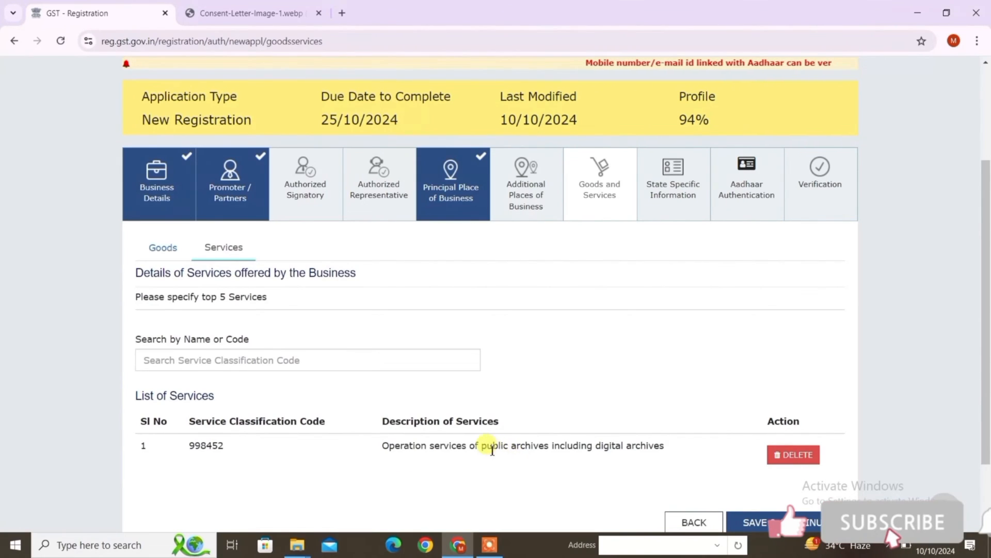
{"action": "left_click", "coordinate": [190, 360]}
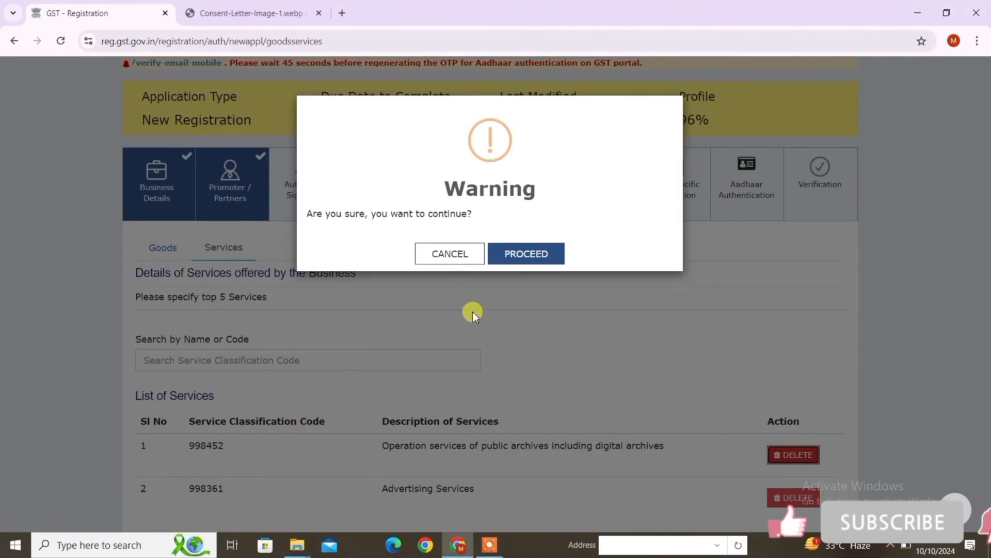
{"action": "left_click", "coordinate": [449, 253]}
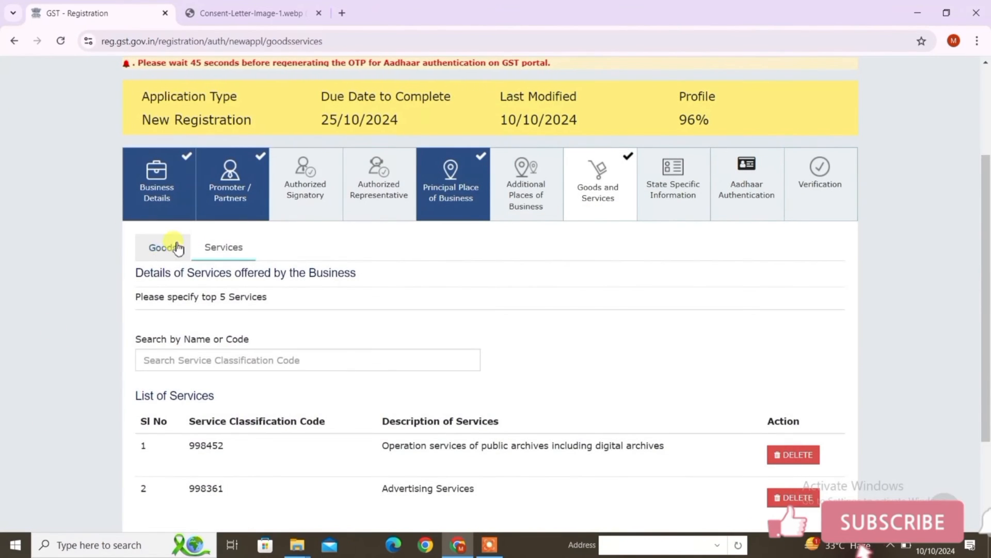
Search the goods for "shoes" and add HSN code 640411, Sports footewear including tennis, basketball, gym and training shoes, to the goods supplied
{"action": "left_click", "coordinate": [188, 243]}
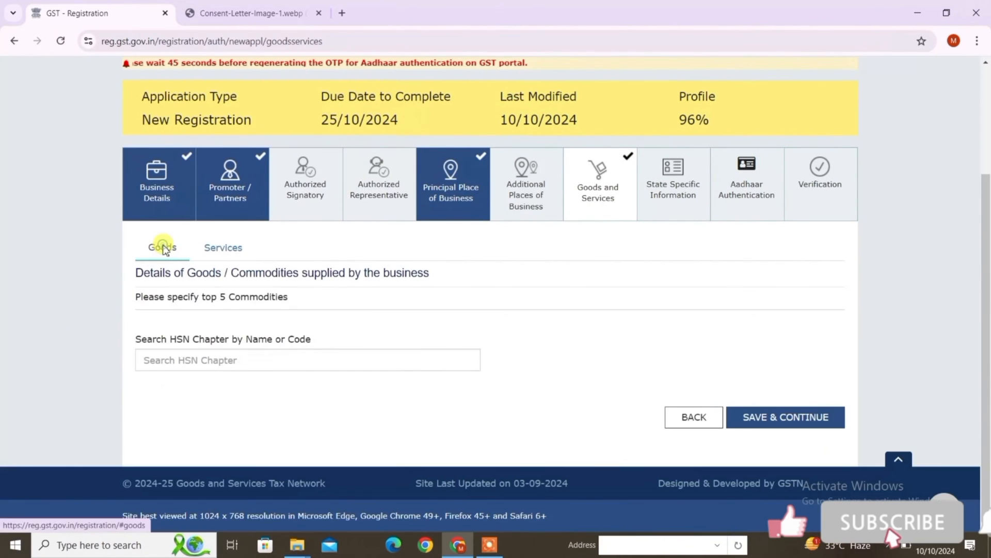
{"action": "left_click", "coordinate": [228, 360]}
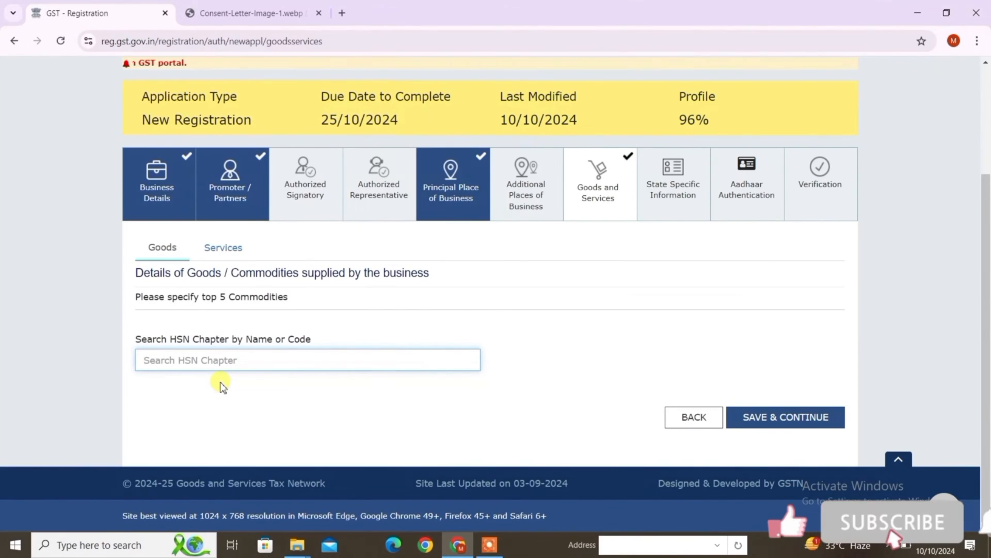
{"action": "type", "text": "shoes"}
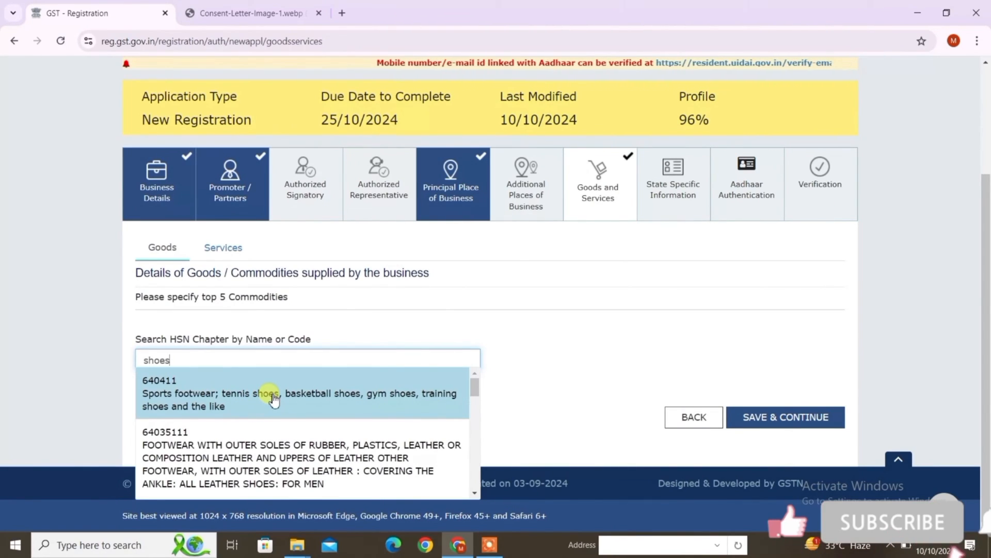
{"action": "mouse_move", "coordinate": [472, 386]}
{"action": "left_mouse_down"}
{"action": "mouse_move", "coordinate": [473, 415]}
{"action": "mouse_move", "coordinate": [472, 384]}
{"action": "left_mouse_up"}
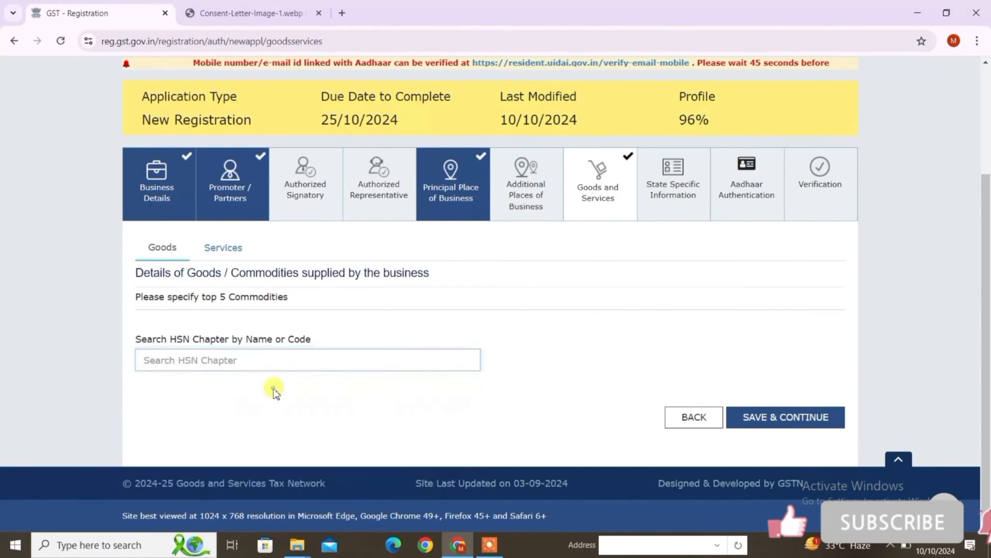
{"action": "left_click", "coordinate": [273, 394]}
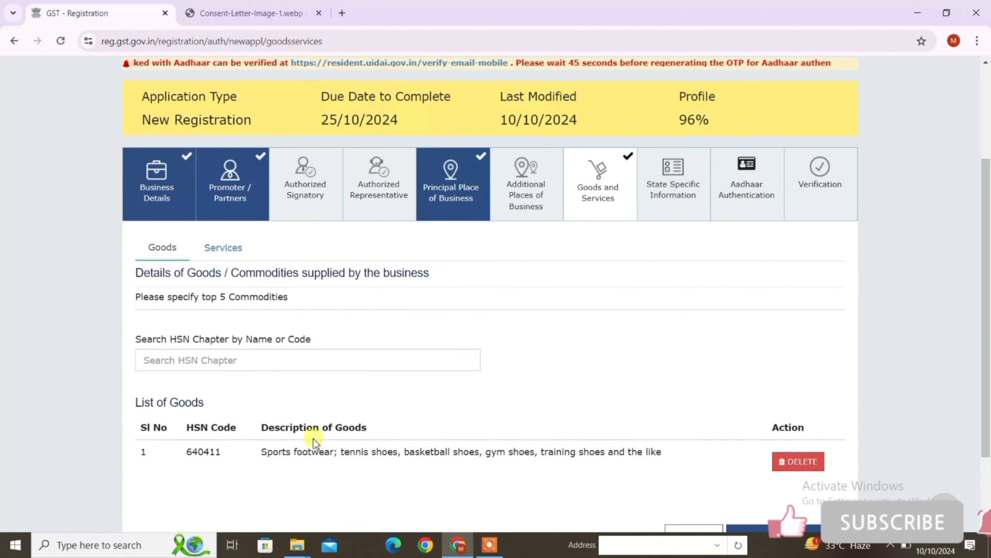
{"action": "left_click", "coordinate": [254, 359]}
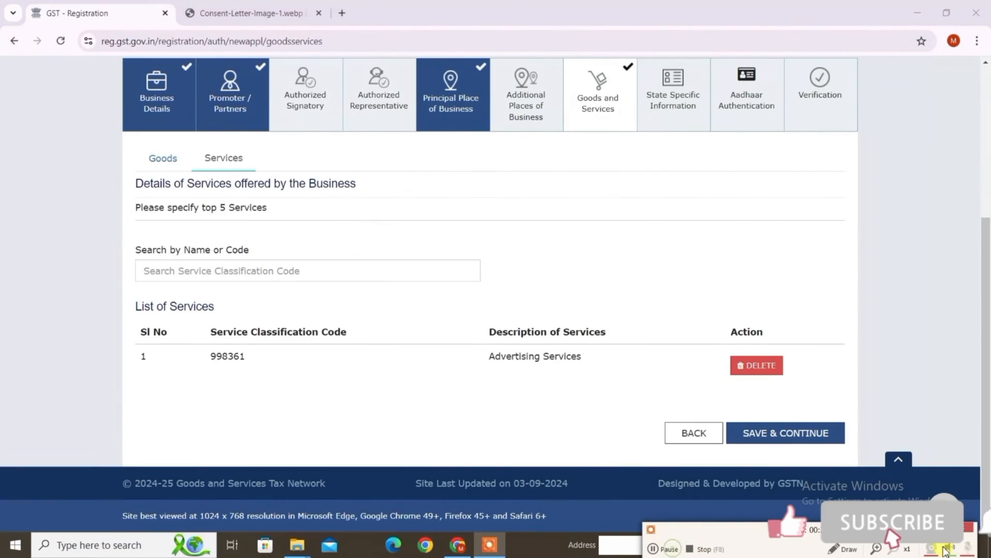
Save the goods and services details and continue past State Specific Information without entering anything
{"action": "left_click", "coordinate": [797, 434]}
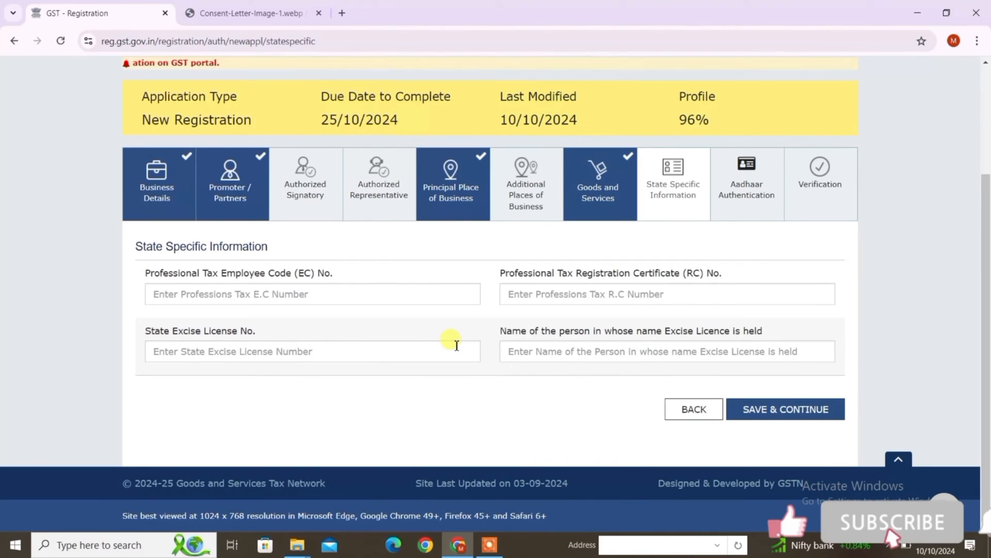
{"action": "left_click", "coordinate": [790, 410]}
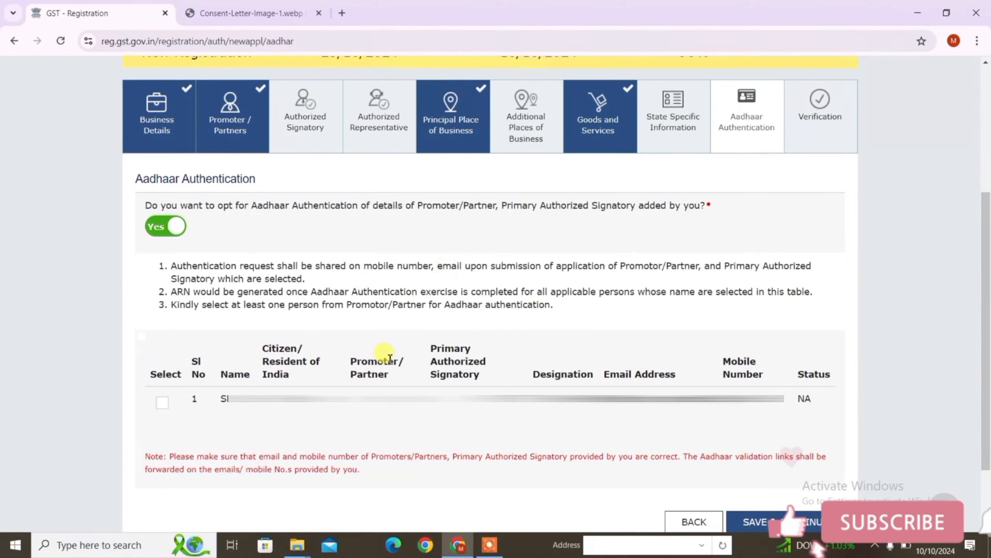
Select the proprietor for Aadhaar authentication and try to save and continue
{"action": "left_click", "coordinate": [163, 403]}
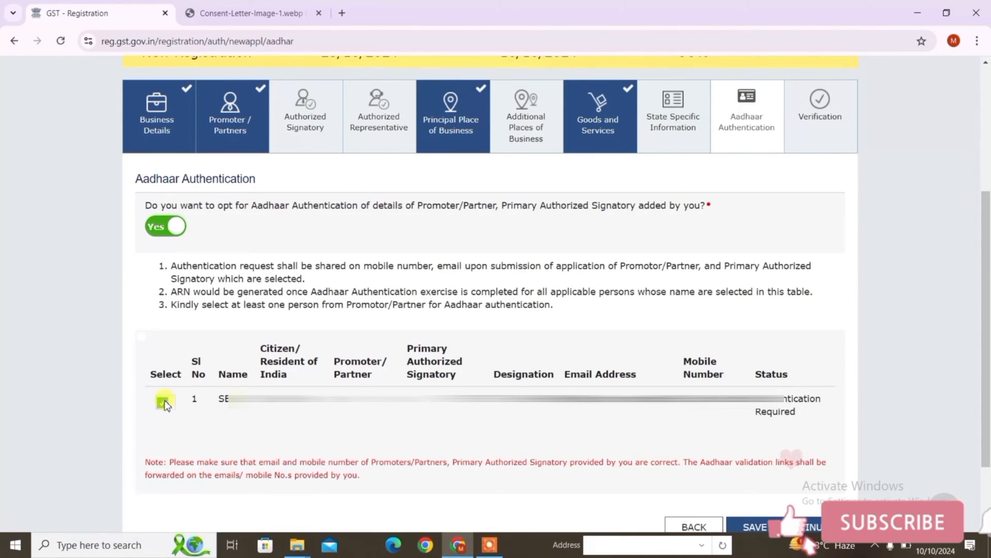
{"action": "scroll", "coordinate": [924, 444], "scroll_direction": "down", "scroll_amount": 2}
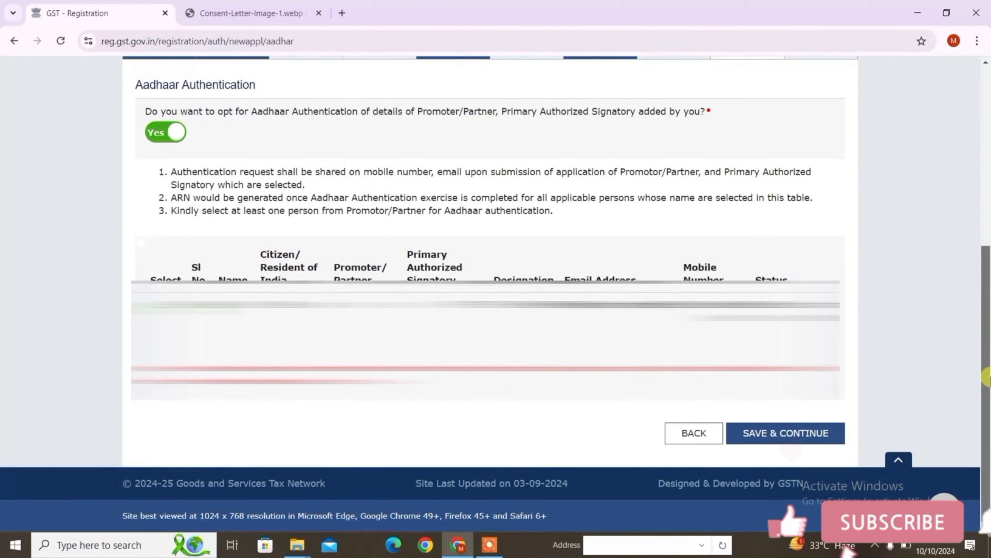
{"action": "left_click", "coordinate": [785, 435]}
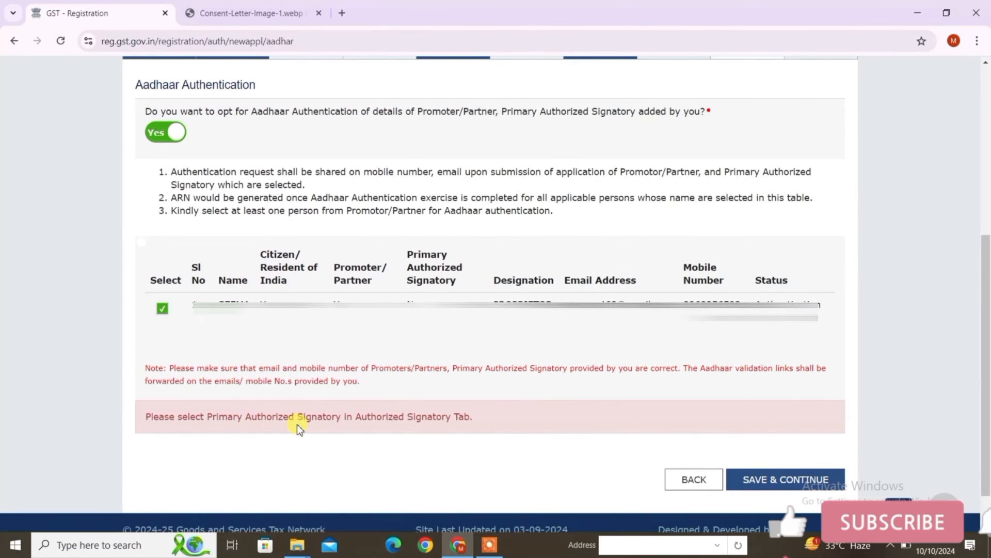
Return to the Authorized Signatory section, mark the person as Primary Authorized Signatory and save the details
{"action": "scroll", "coordinate": [297, 424], "scroll_direction": "up", "scroll_amount": 6}
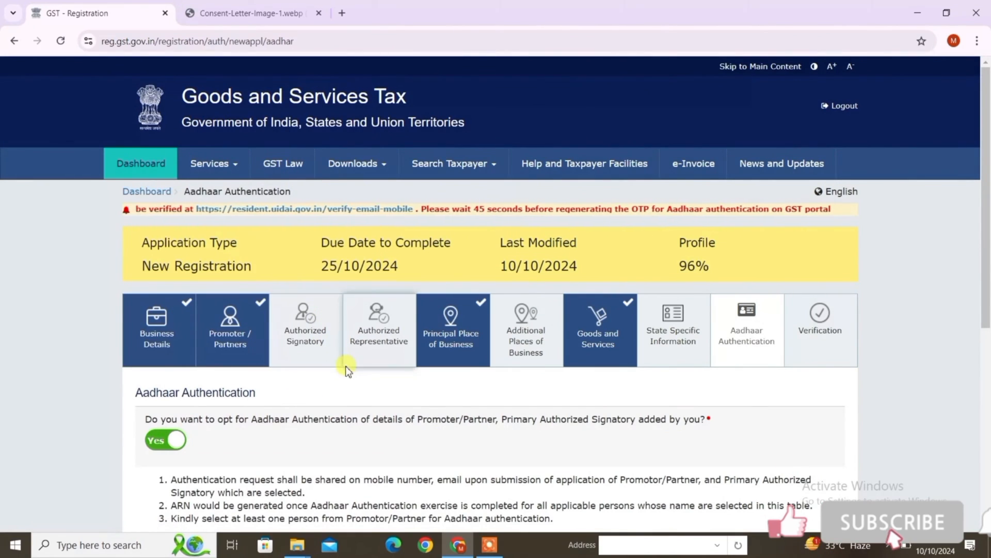
{"action": "left_click", "coordinate": [313, 319]}
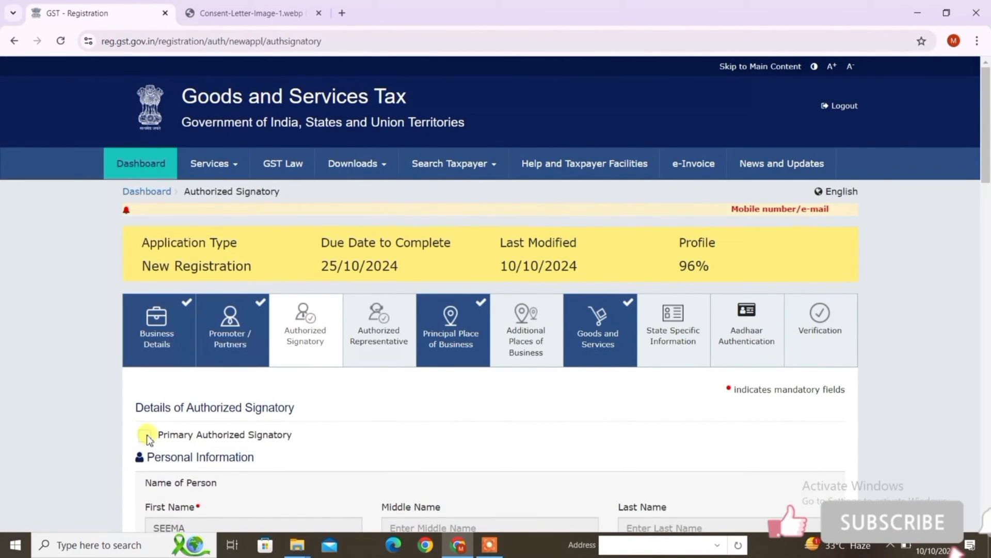
{"action": "left_click", "coordinate": [145, 435]}
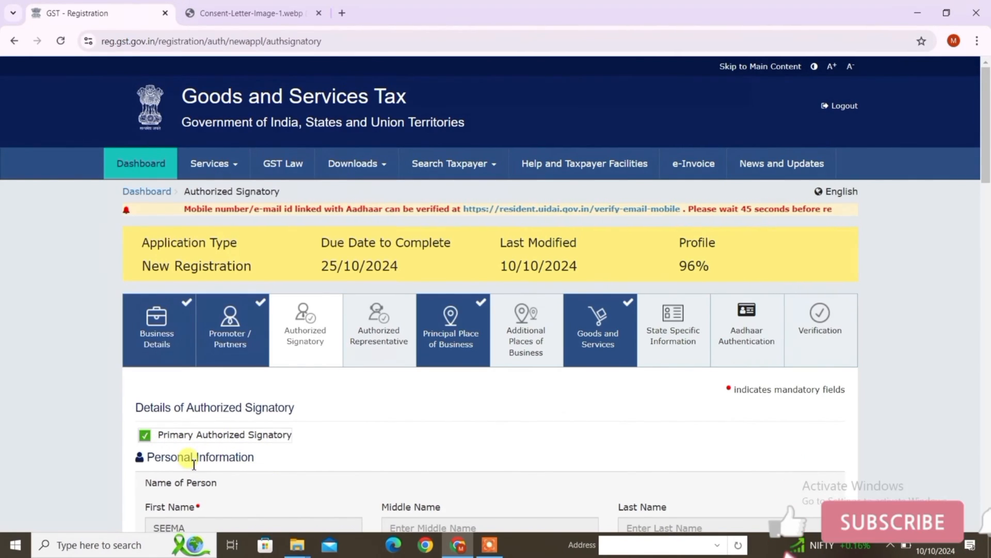
{"action": "scroll", "coordinate": [332, 413], "scroll_direction": "down", "scroll_amount": 20}
{"action": "left_click", "coordinate": [785, 438]}
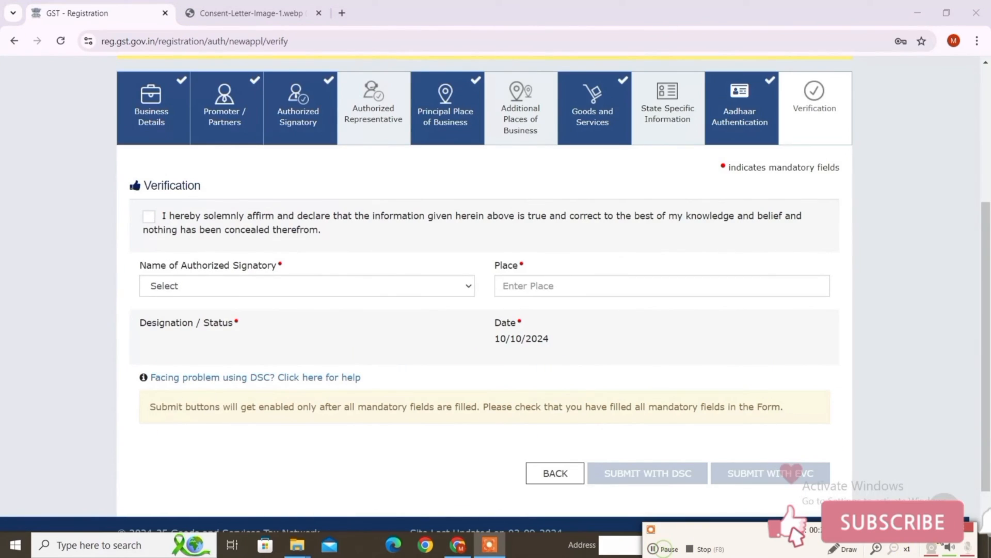
Accept the verification declaration, choose the authorized signatory's name and enter chandigarh as the place
{"action": "left_click", "coordinate": [146, 217]}
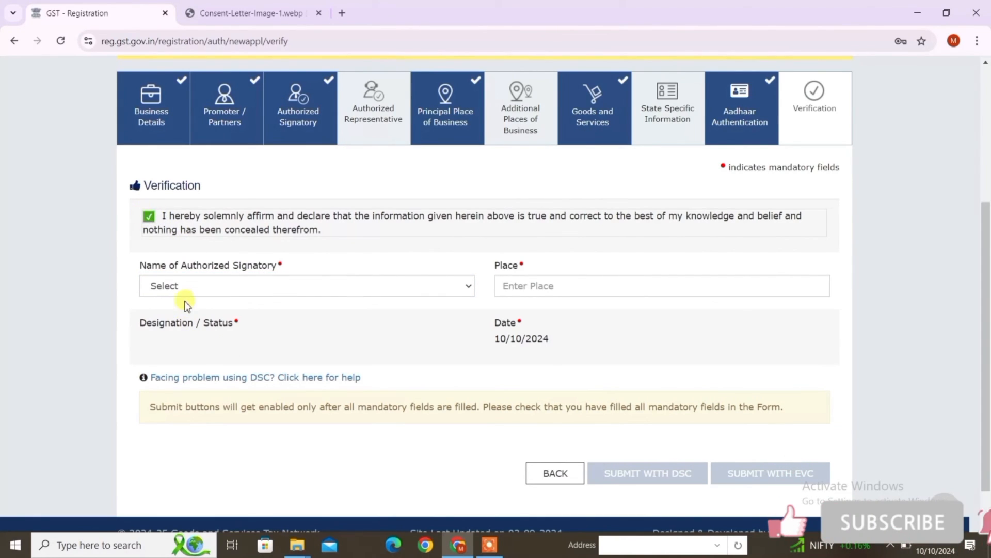
{"action": "left_click", "coordinate": [193, 284]}
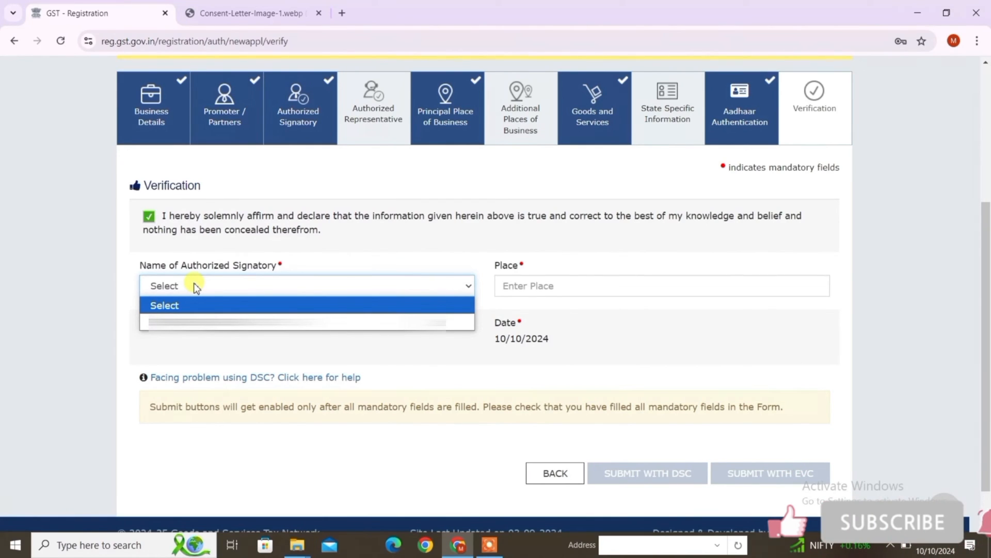
{"action": "left_click", "coordinate": [195, 321]}
{"action": "left_click", "coordinate": [615, 279]}
{"action": "type", "text": "chandigarh"}
Submit the application with EVC, enter the OTP received by e-mail and mobile, and validate it
{"action": "scroll", "coordinate": [617, 279], "scroll_direction": "down", "scroll_amount": 1}
{"action": "left_click", "coordinate": [770, 424]}
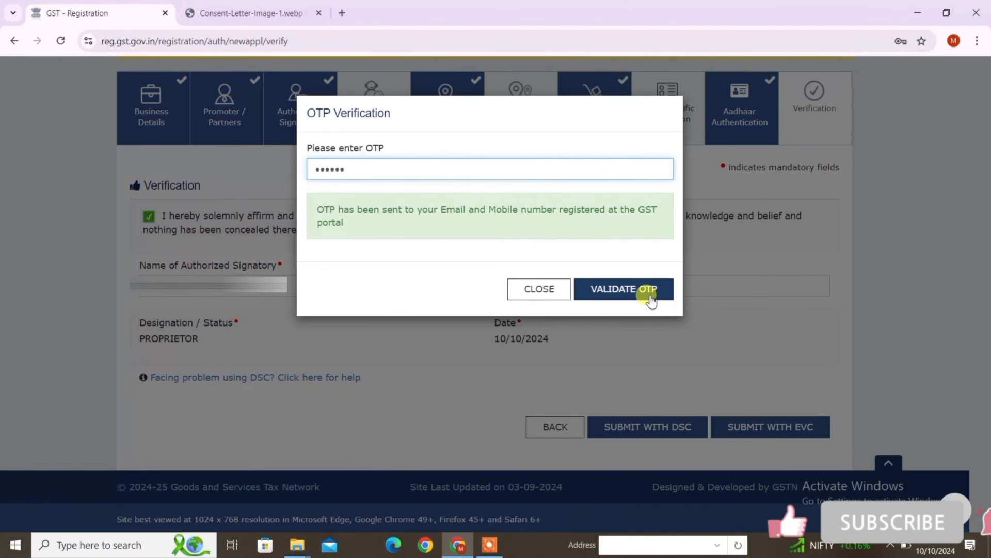
{"action": "left_click", "coordinate": [651, 298]}
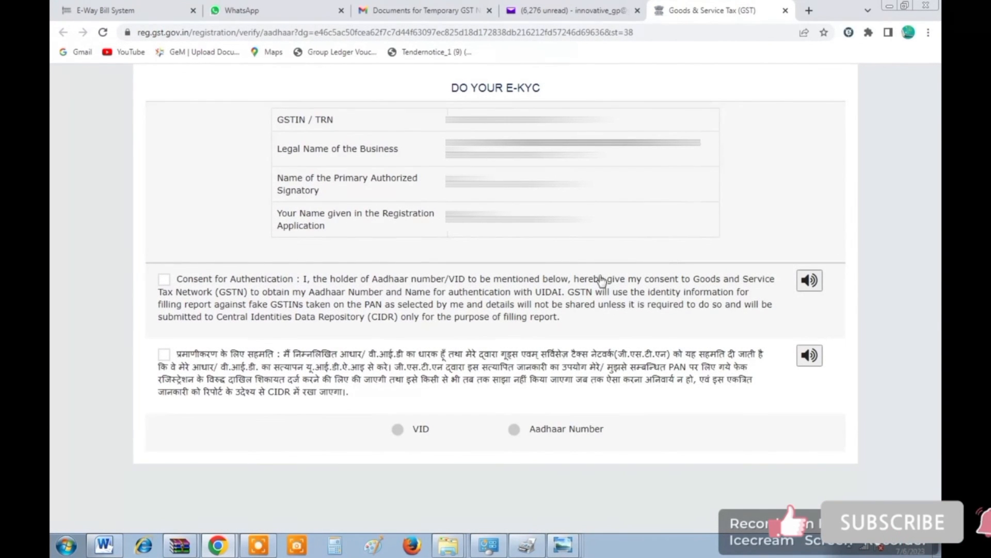
On the e-KYC page, give consent for authentication, choose Aadhaar Number, enter the holder's Aadhaar number and validate it
{"action": "left_click", "coordinate": [163, 281]}
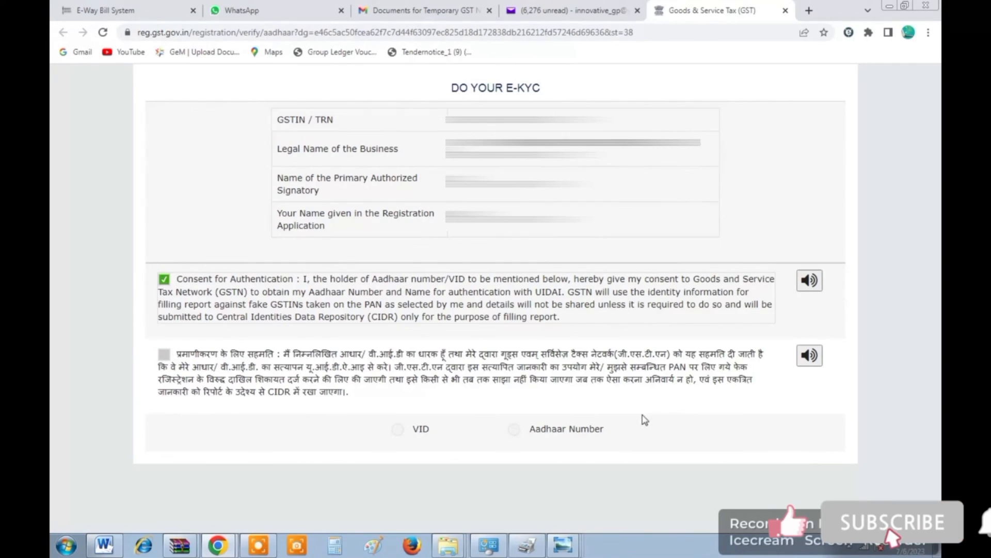
{"action": "left_click", "coordinate": [557, 433]}
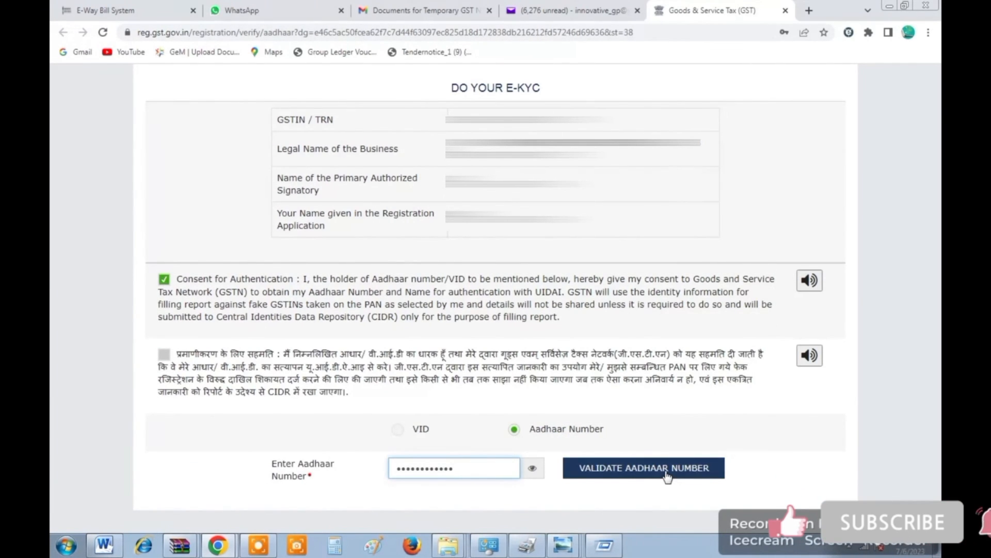
{"action": "left_click", "coordinate": [666, 470]}
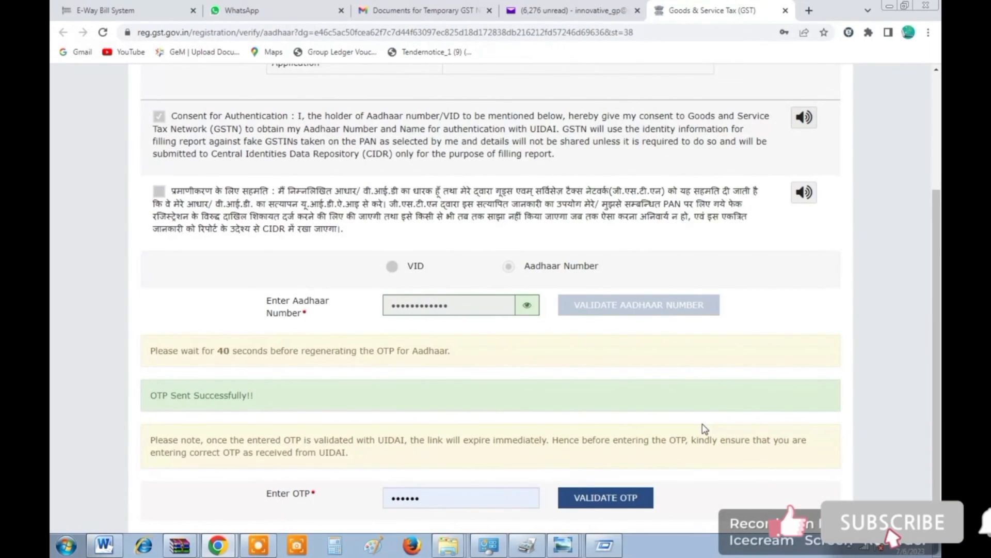
Enter and validate the Aadhaar OTP, decline updating the saved browser password and close the e-KYC confirmation
{"action": "left_click", "coordinate": [420, 499]}
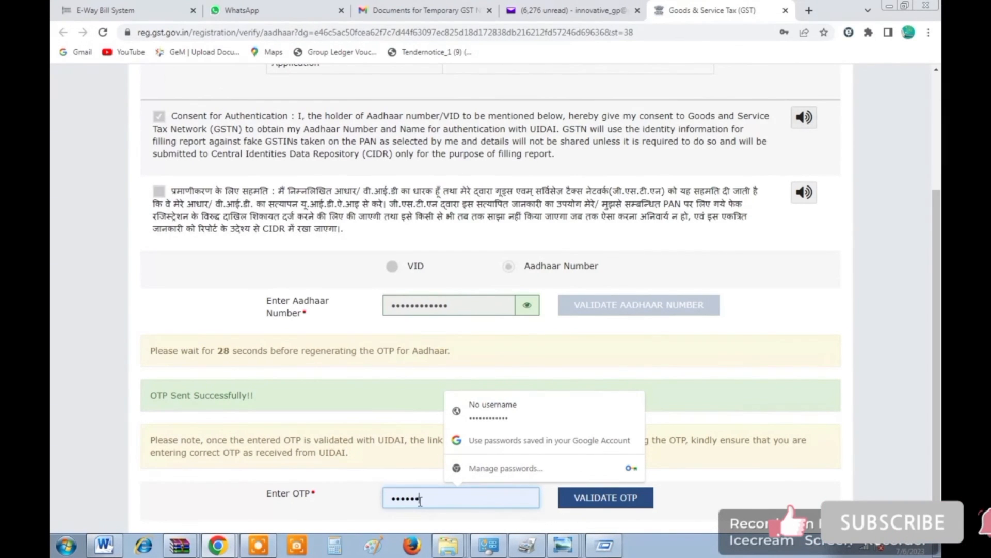
{"action": "left_click", "coordinate": [605, 497]}
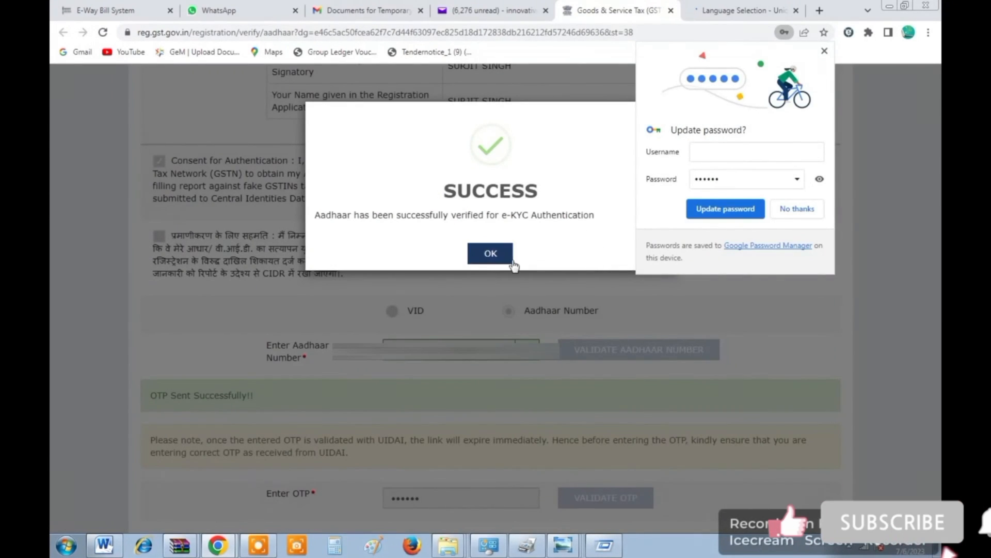
{"action": "left_click", "coordinate": [798, 208]}
{"action": "left_click", "coordinate": [483, 253]}
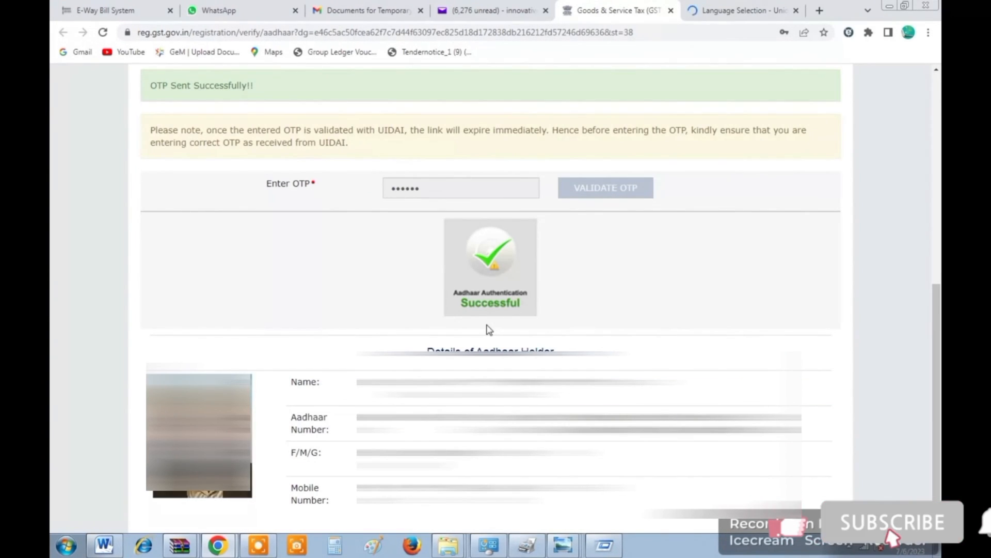
{"action": "scroll", "coordinate": [487, 327], "scroll_direction": "down", "scroll_amount": 1}
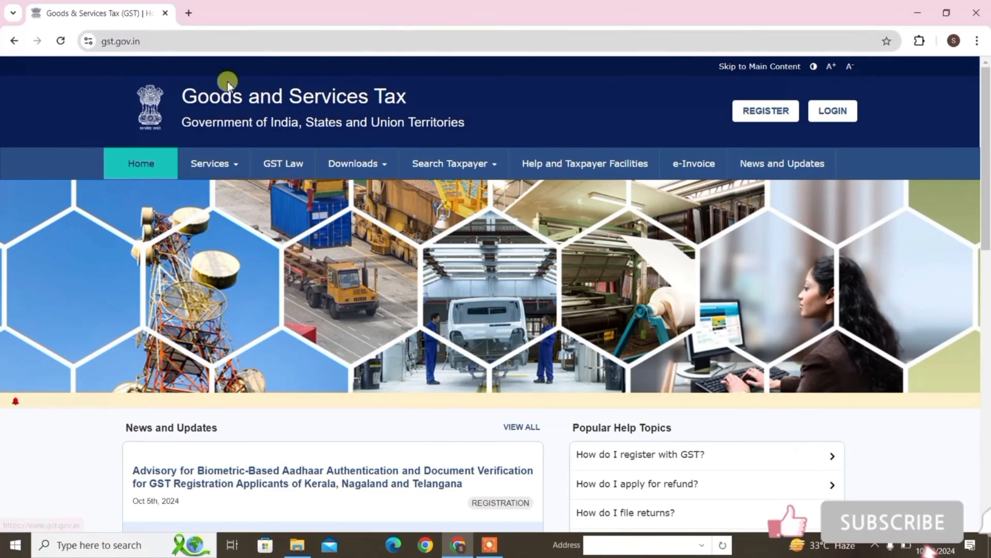
Open the registration Track Application Status page on the GST portal, ready for an ARN search
{"action": "mouse_move", "coordinate": [222, 164]}
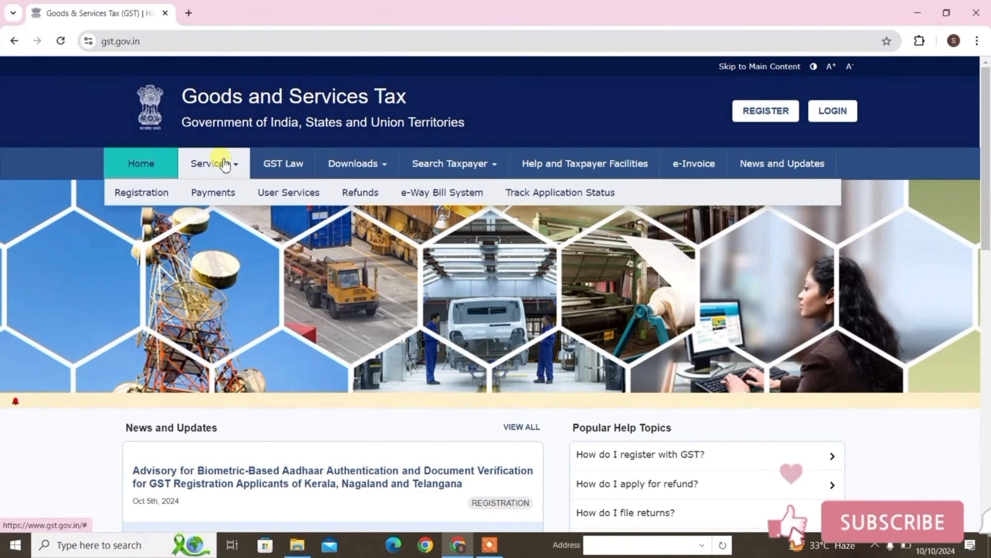
{"action": "mouse_move", "coordinate": [146, 195]}
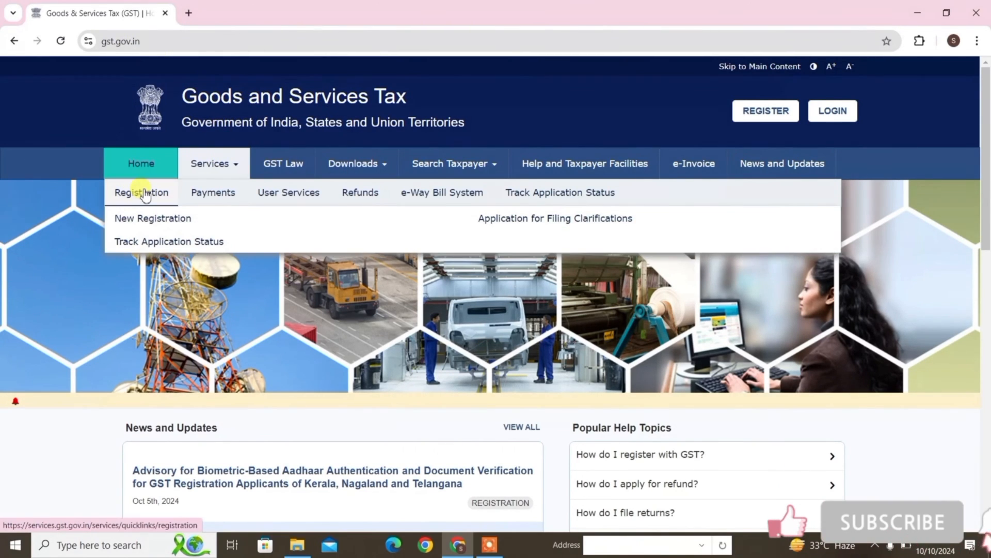
{"action": "left_click", "coordinate": [220, 241]}
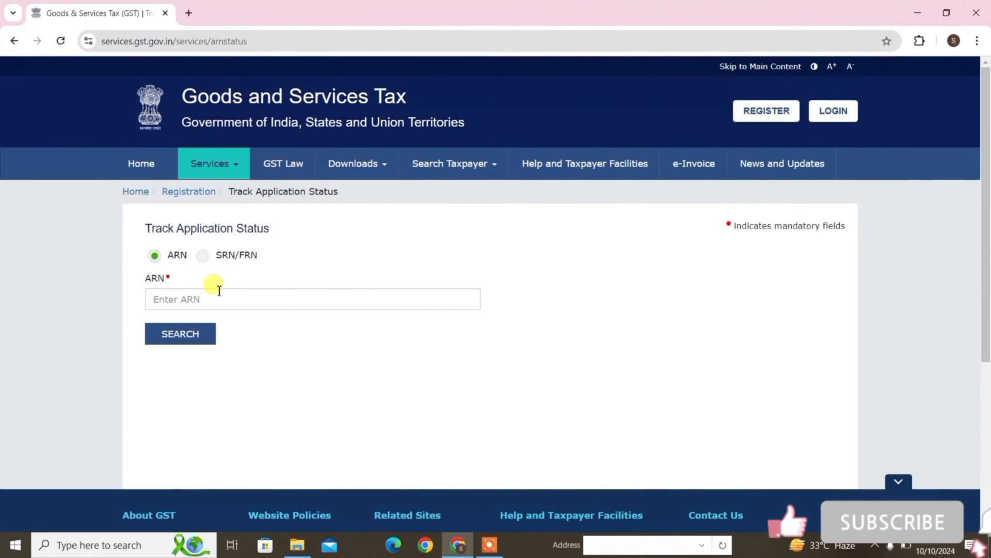
{"action": "left_click", "coordinate": [212, 296]}
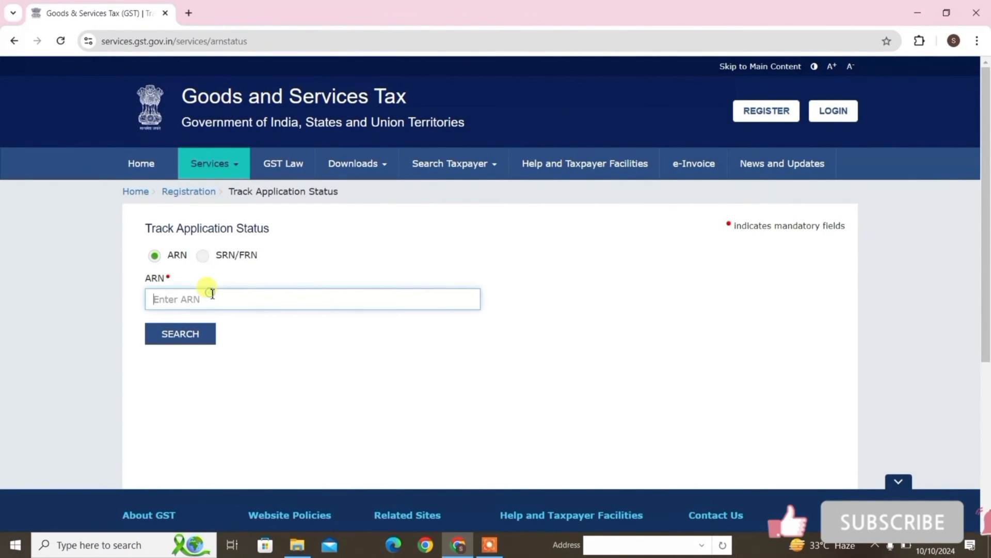